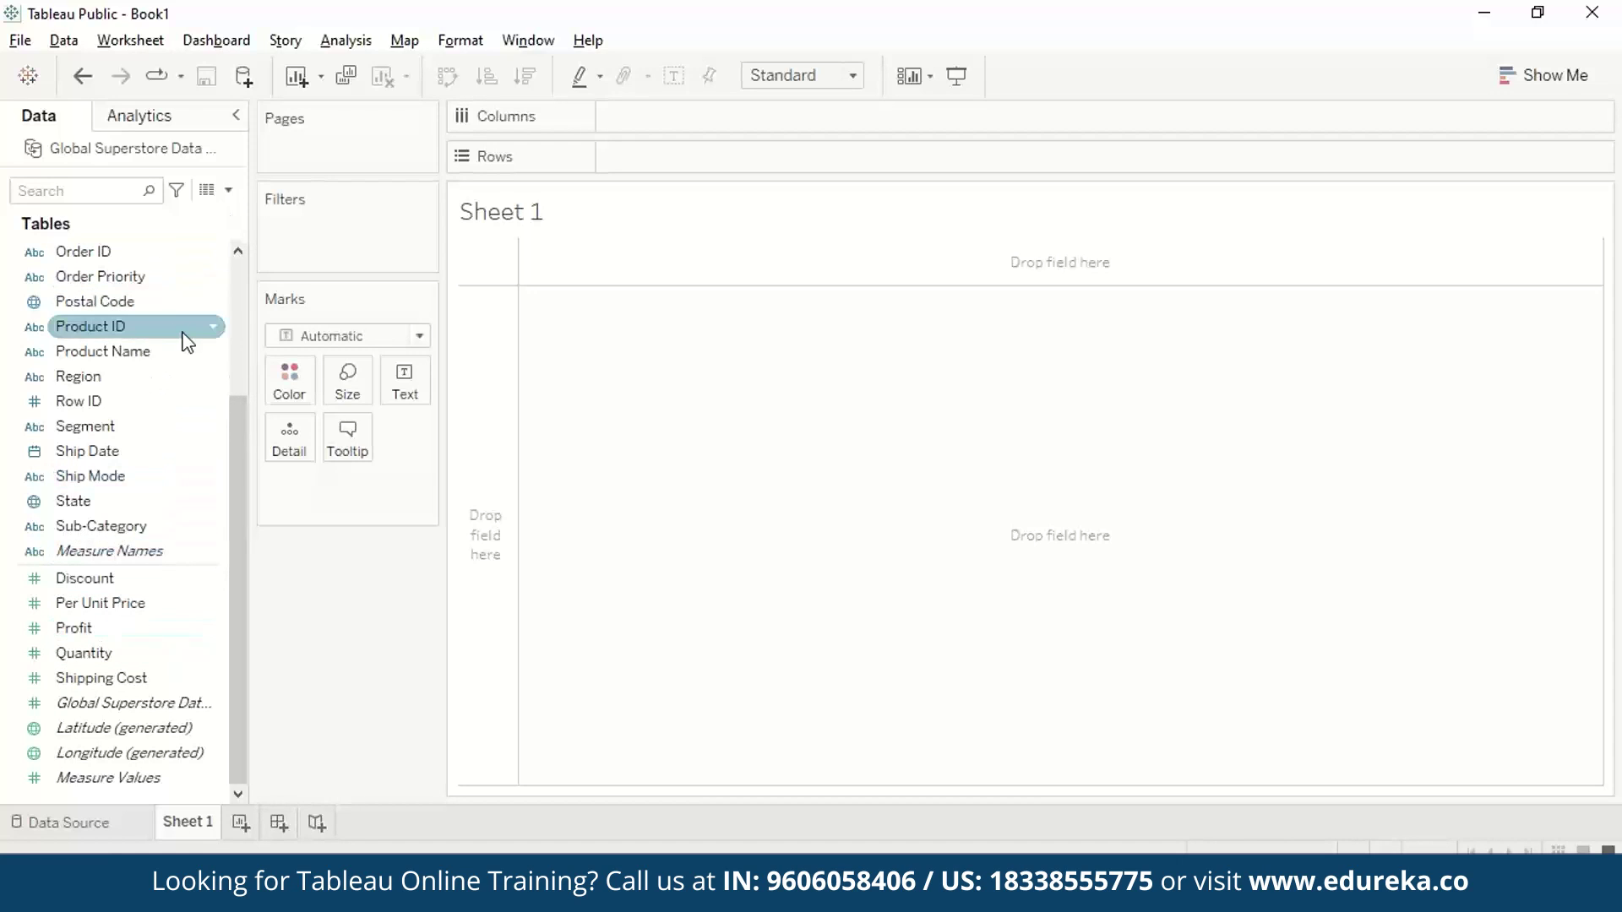
- Create a Total Sales calculated field with the formula [Per Unit Price]*[Quantity]
click(232, 198)
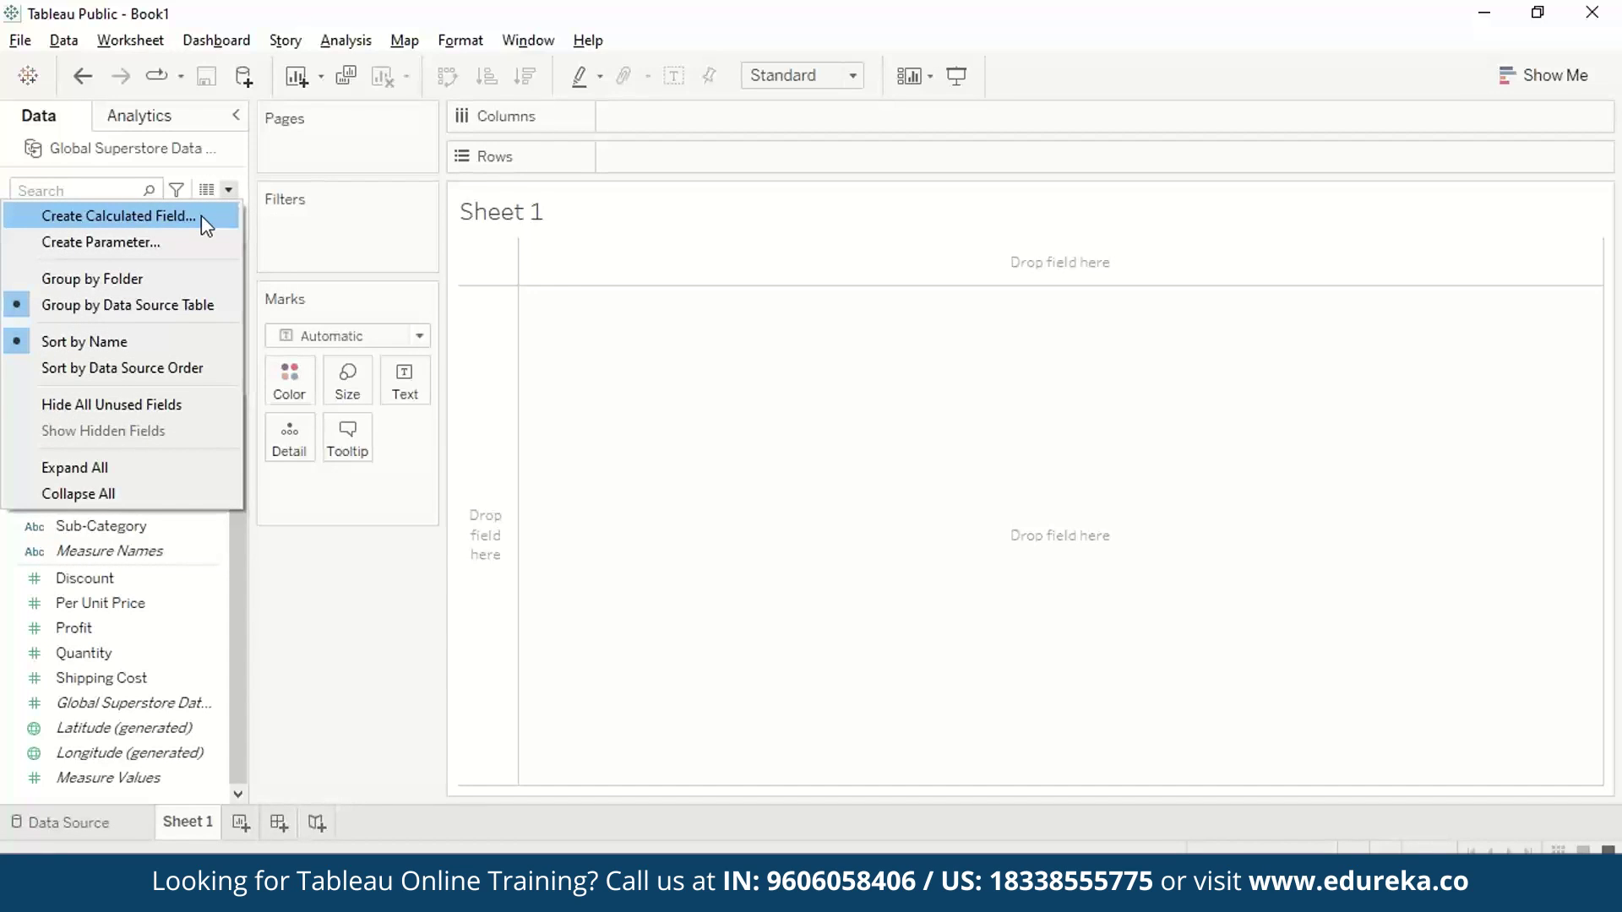
click(155, 41)
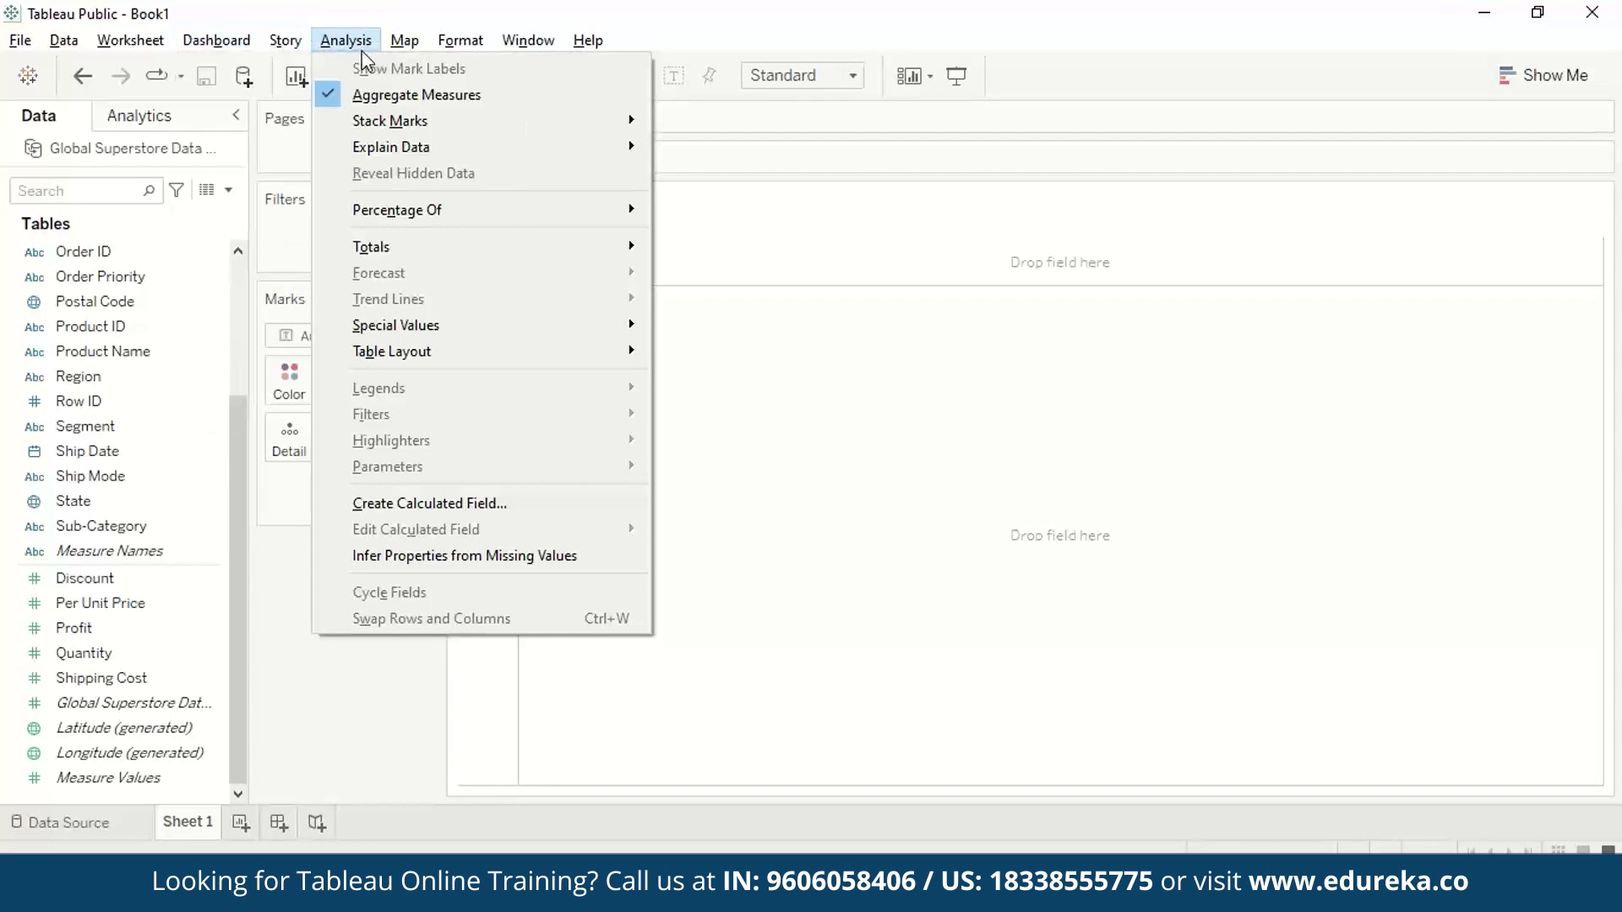
click(415, 507)
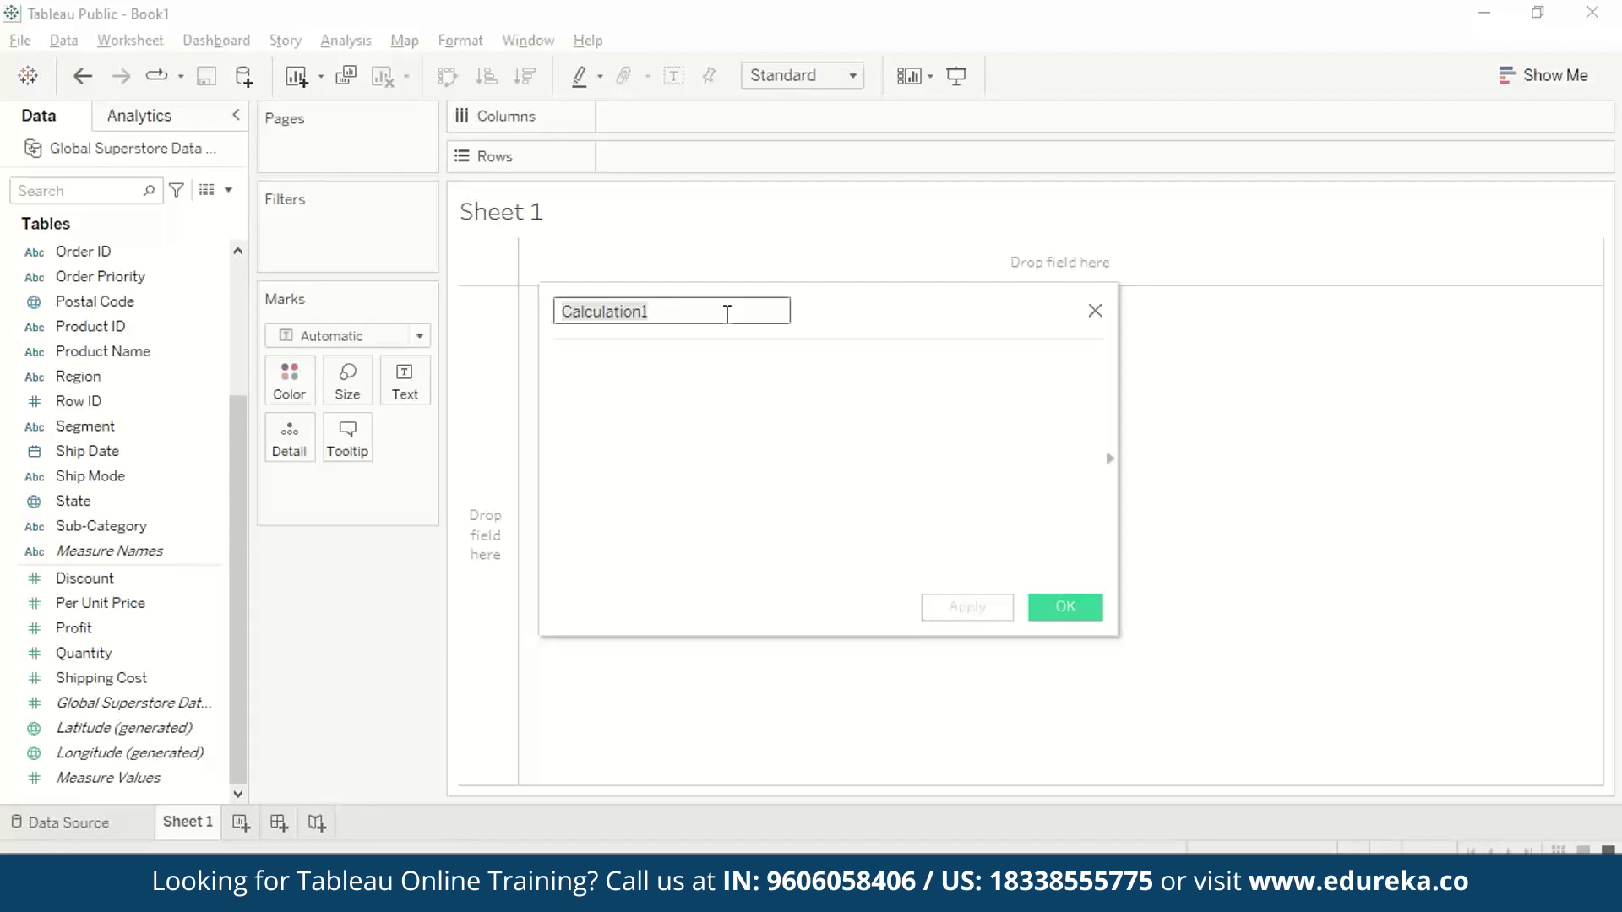
drag(666, 312, 510, 301)
text(Total Sales)
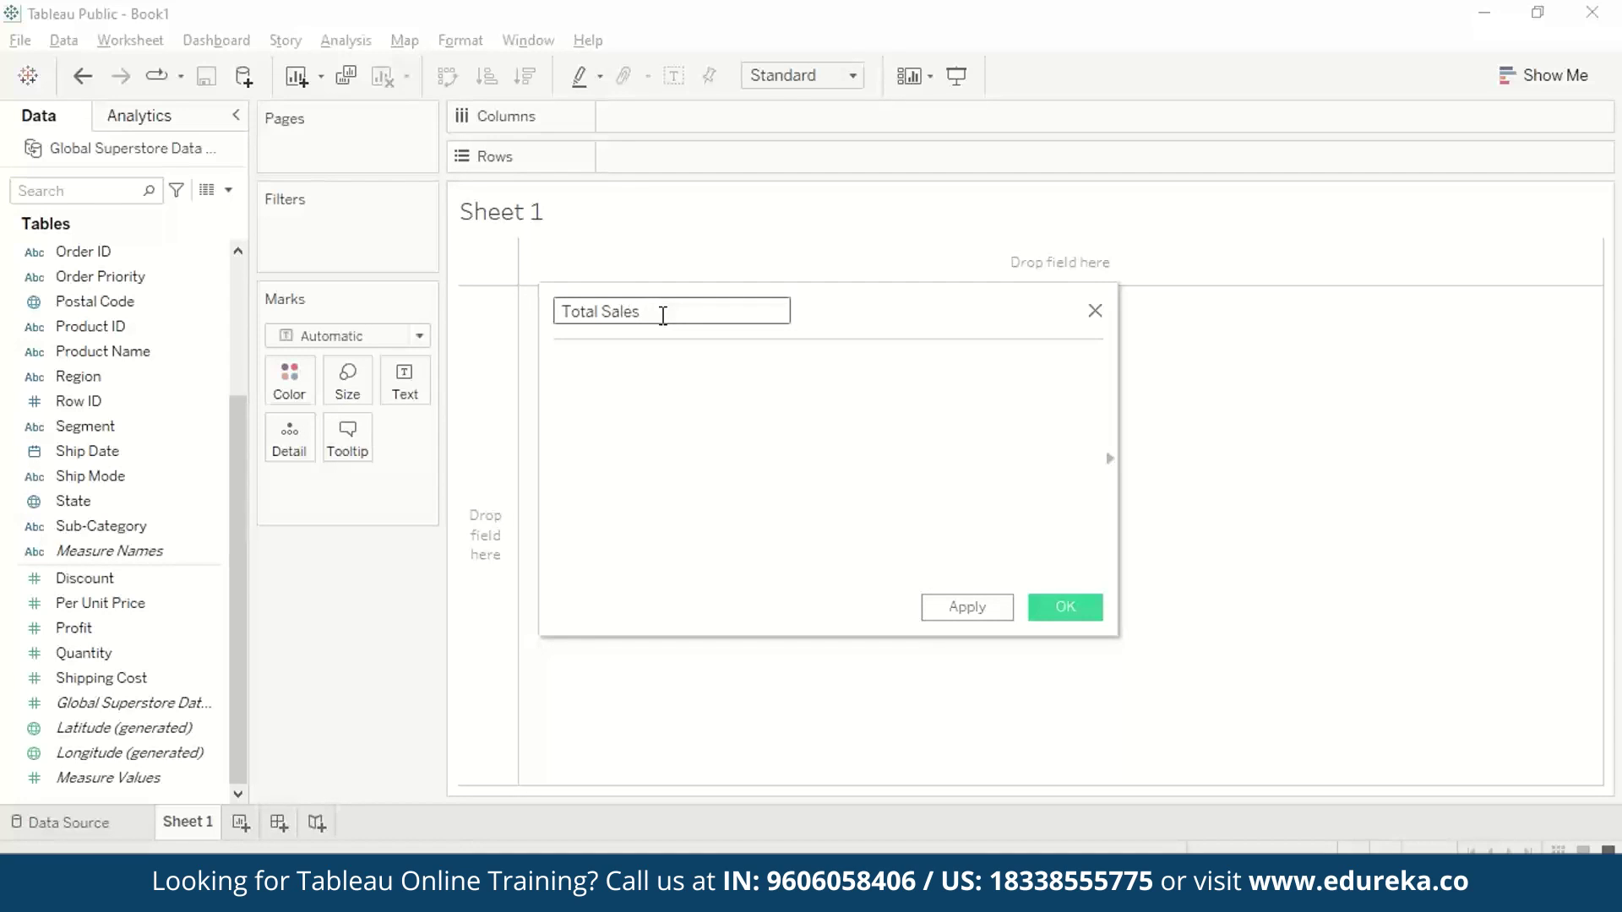
click(675, 369)
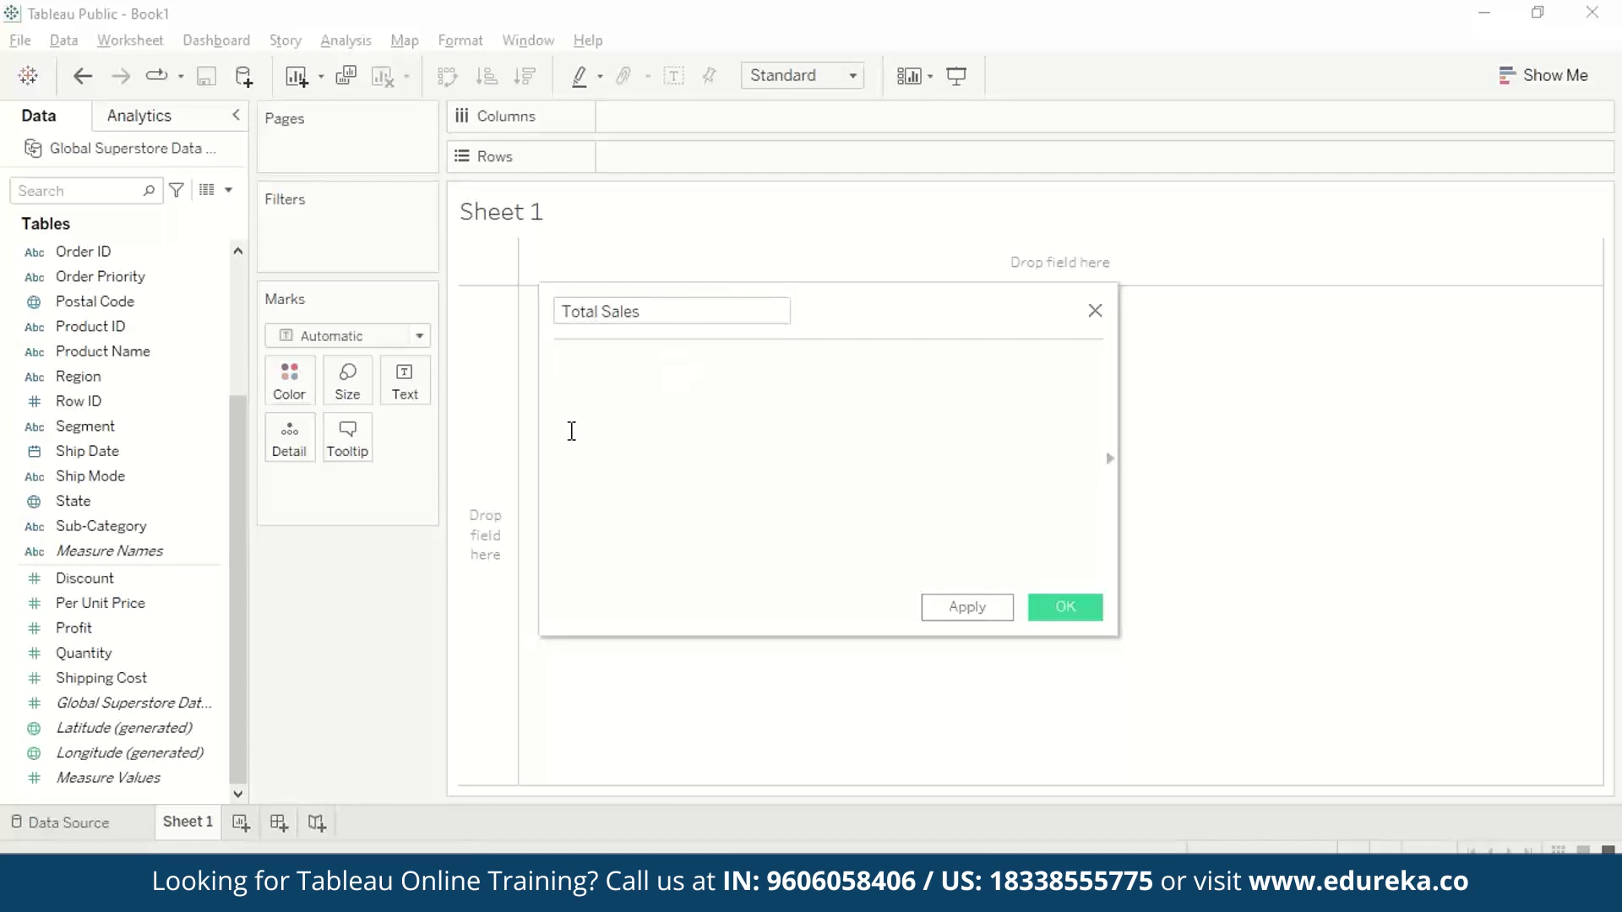
text(per)
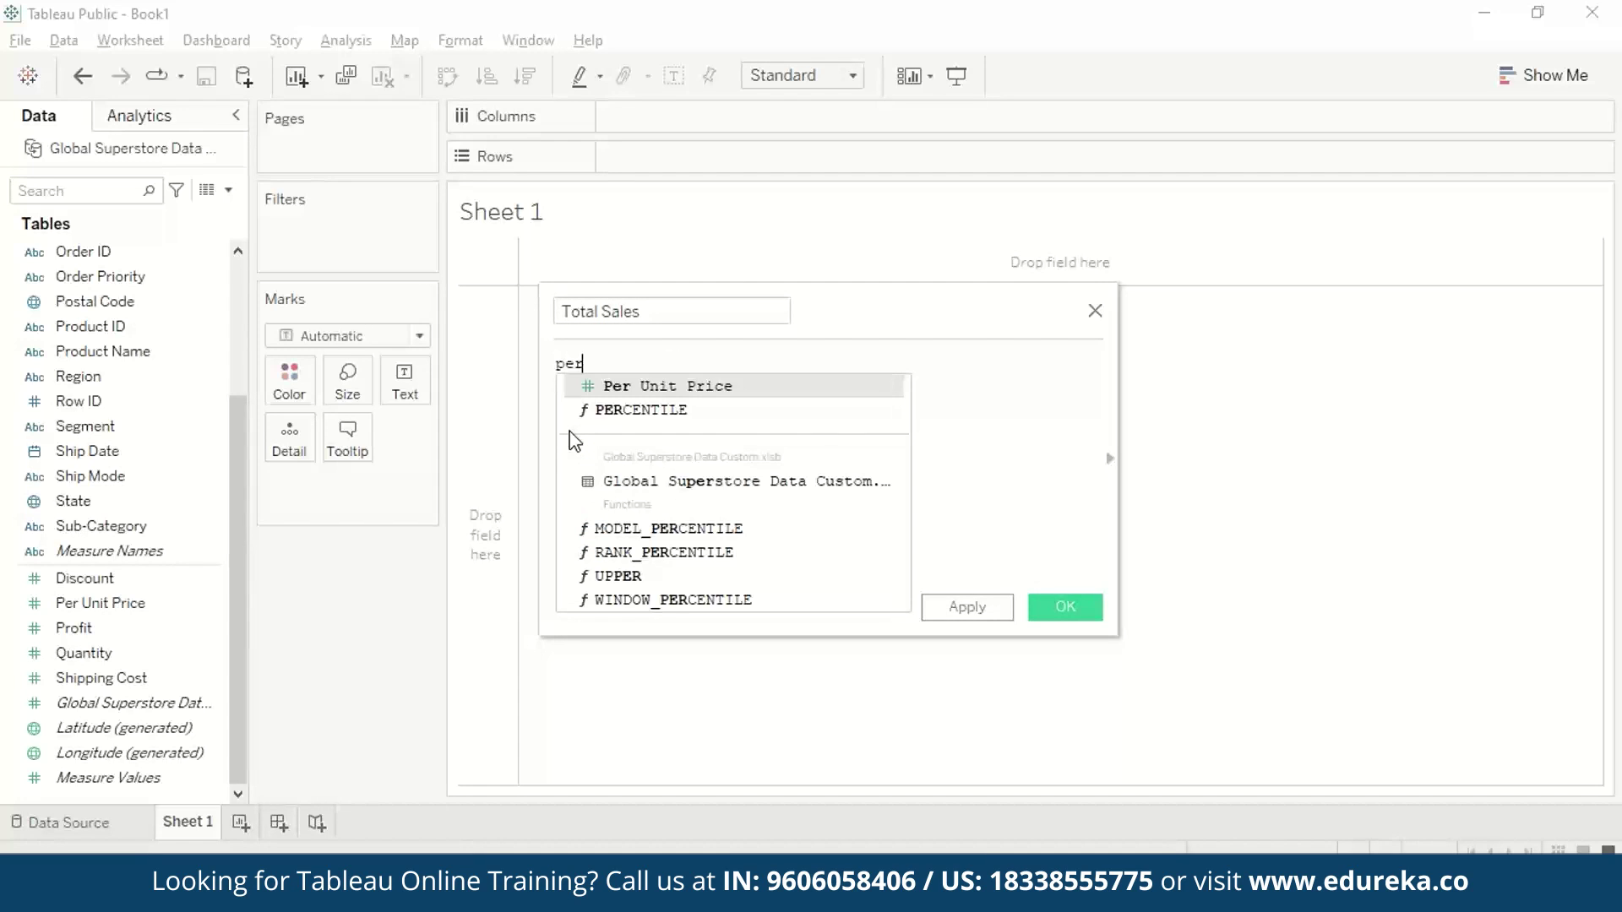
key(Return)
text(*quar)
key(Return)
click(1041, 601)
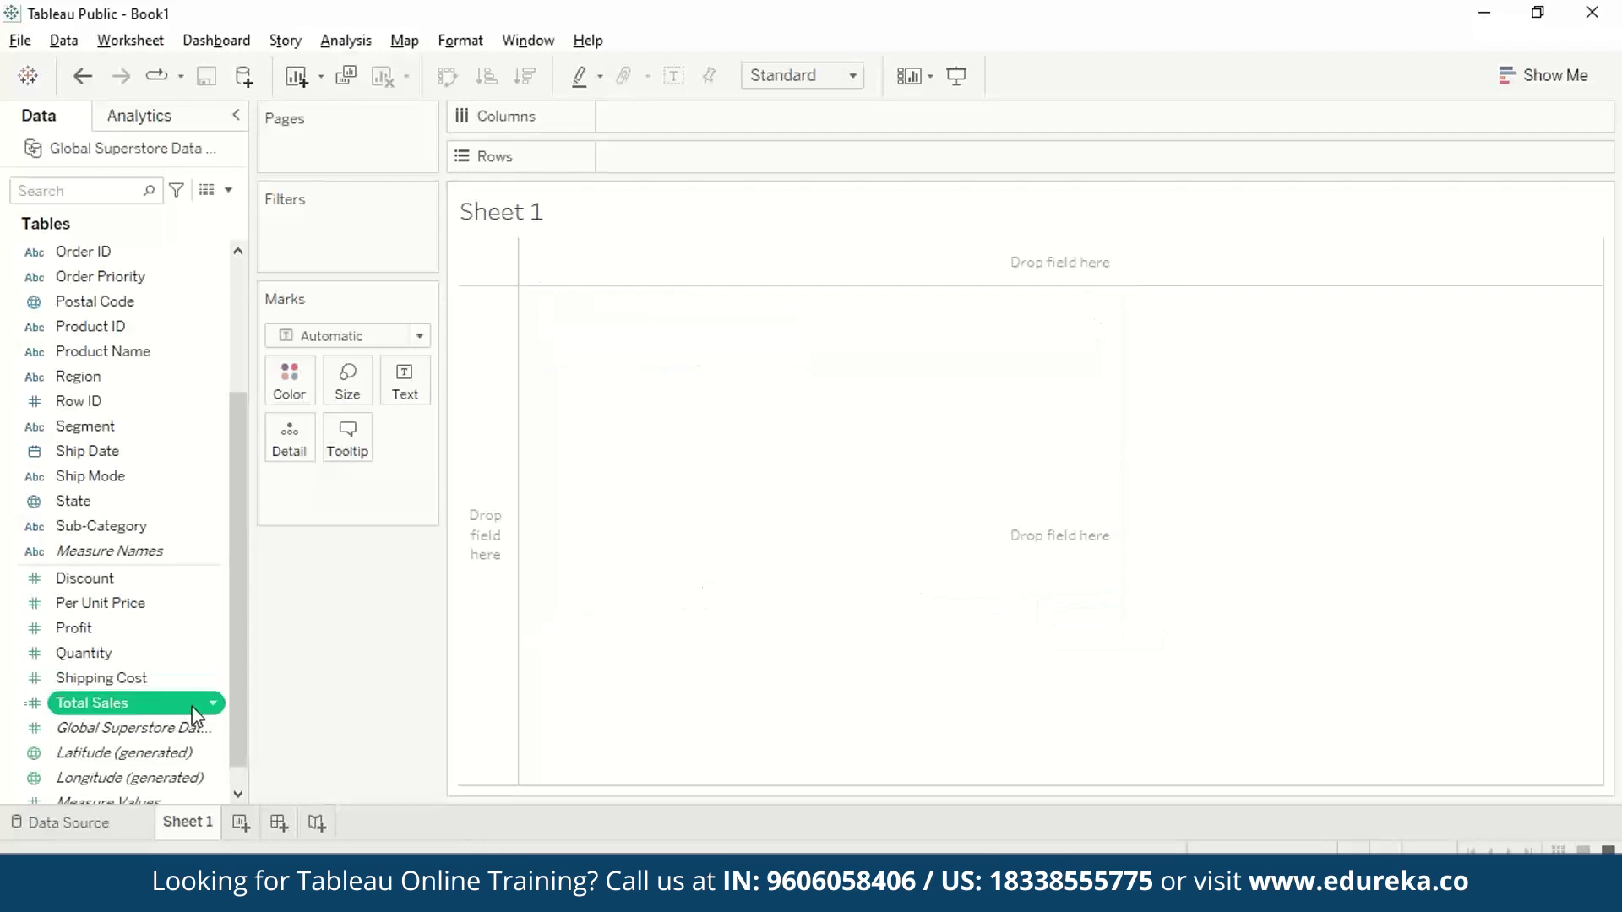
- Plot SUM(Total Sales) as bars, split into one bar per Region
mouse_move(199, 707)
mouse_down()
mouse_move(530, 463)
mouse_move(745, 210)
mouse_move(749, 169)
mouse_up()
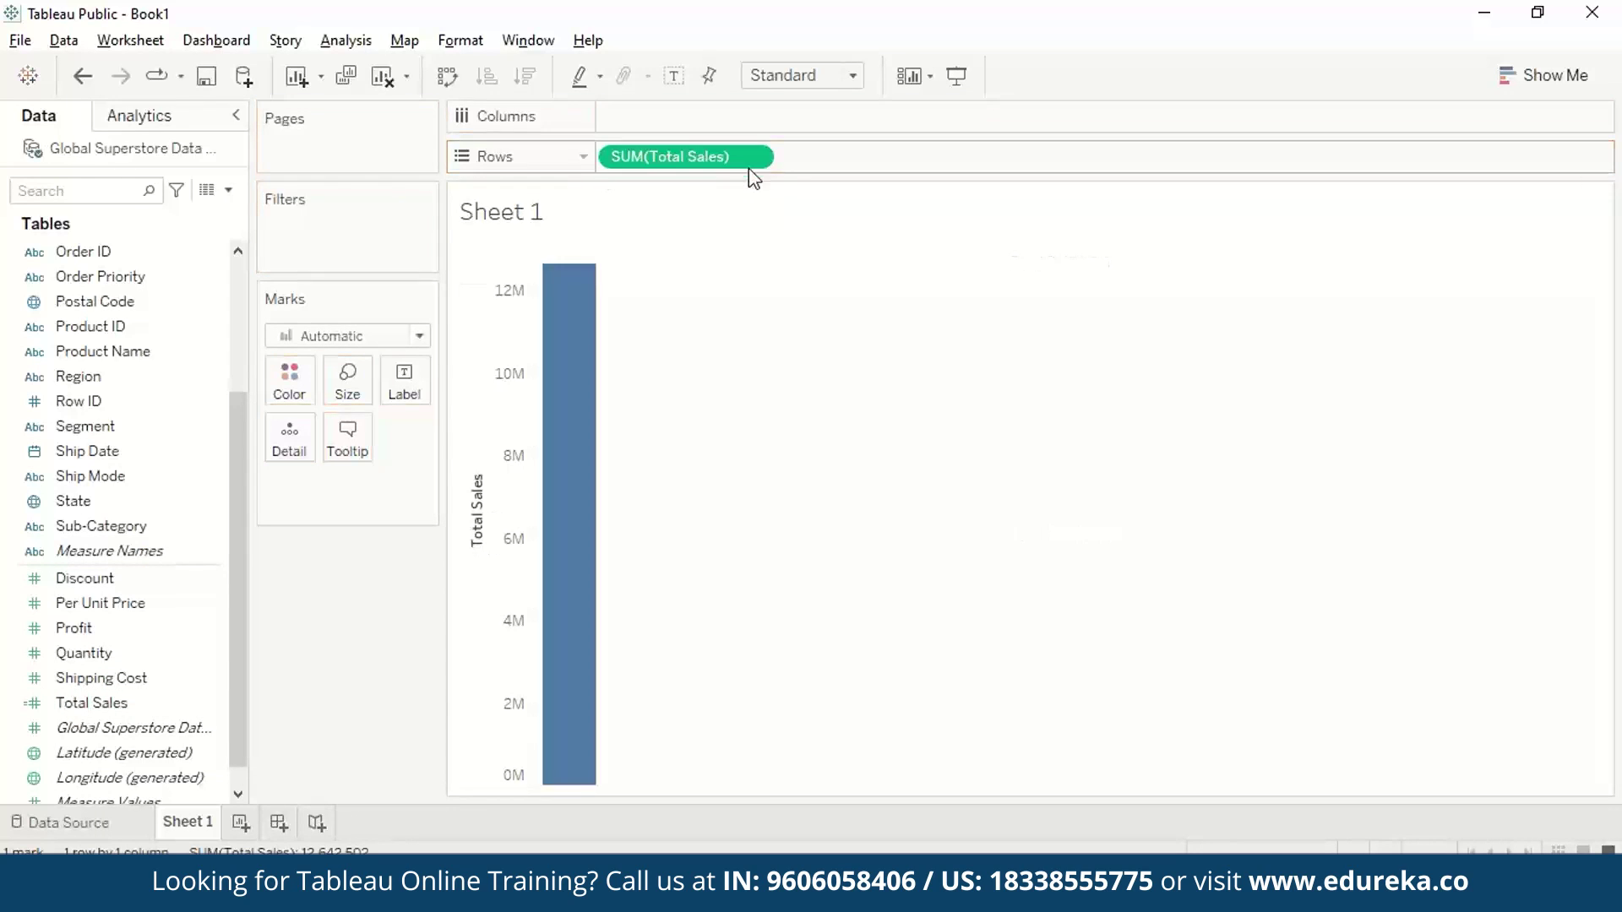
drag(234, 431, 225, 292)
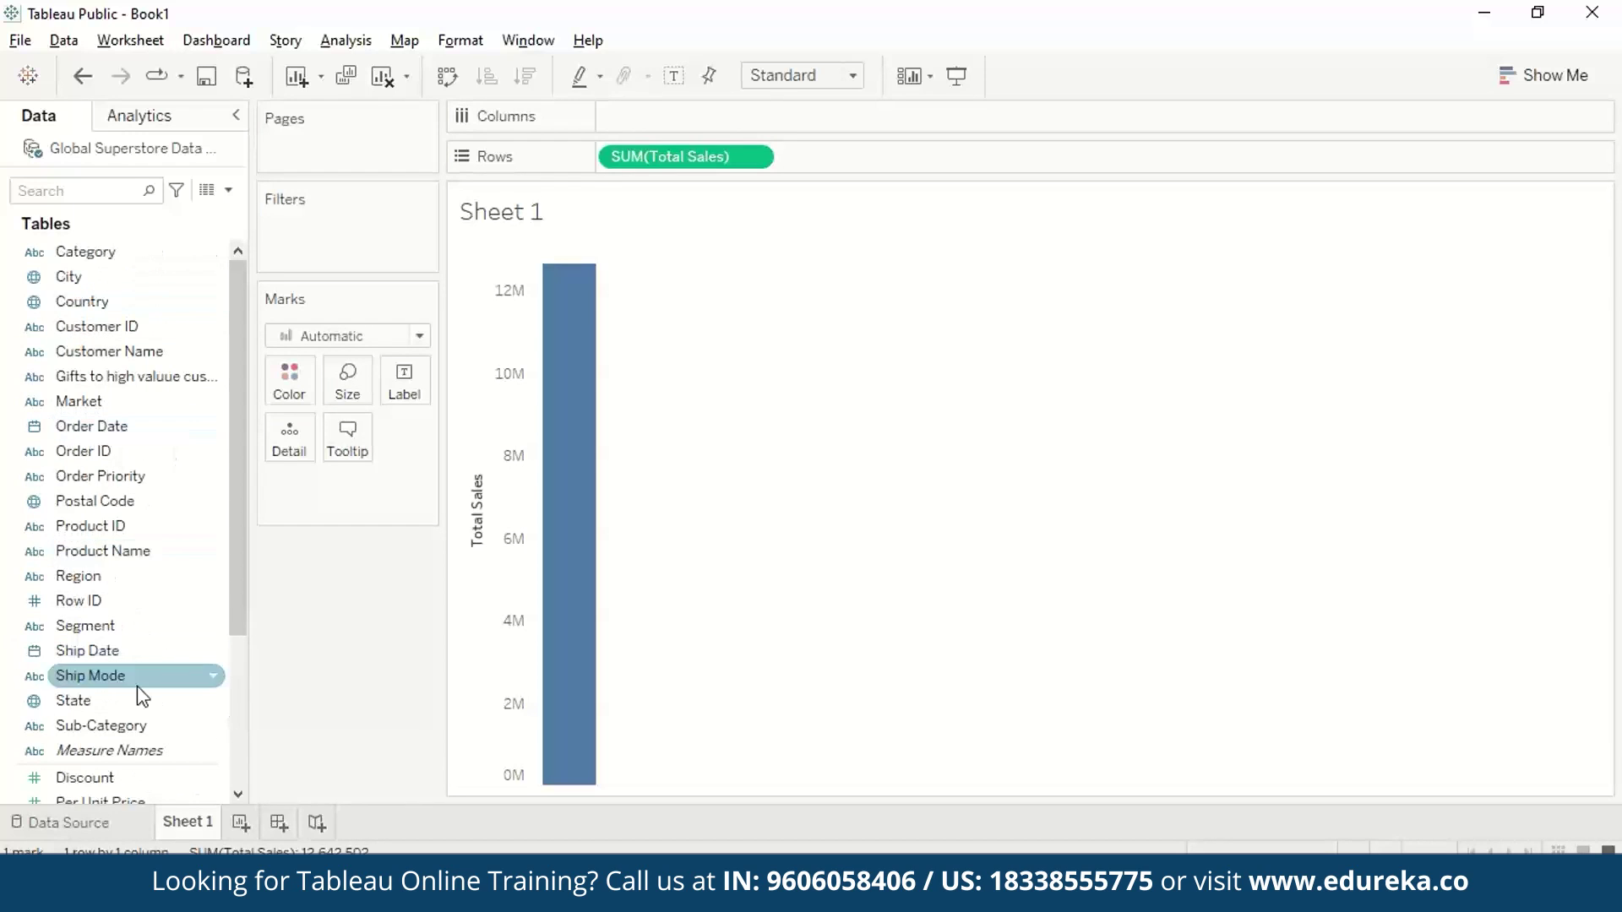
click(100, 582)
drag(101, 590, 684, 117)
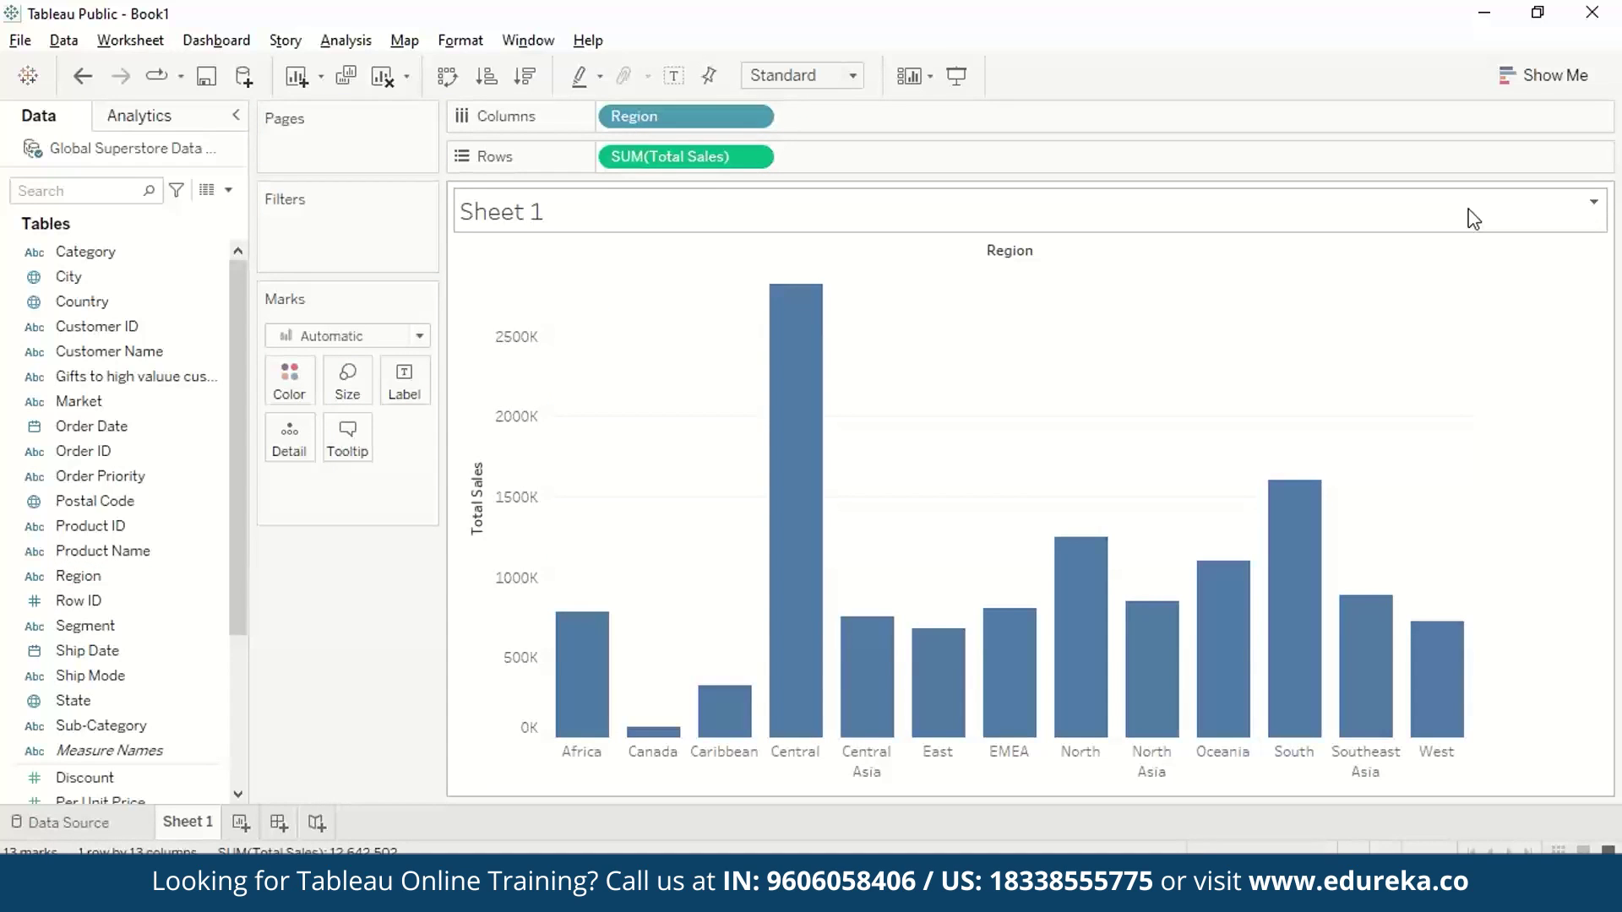
- Show the Total Sales values as labels on the bars
mouse_move(1073, 625)
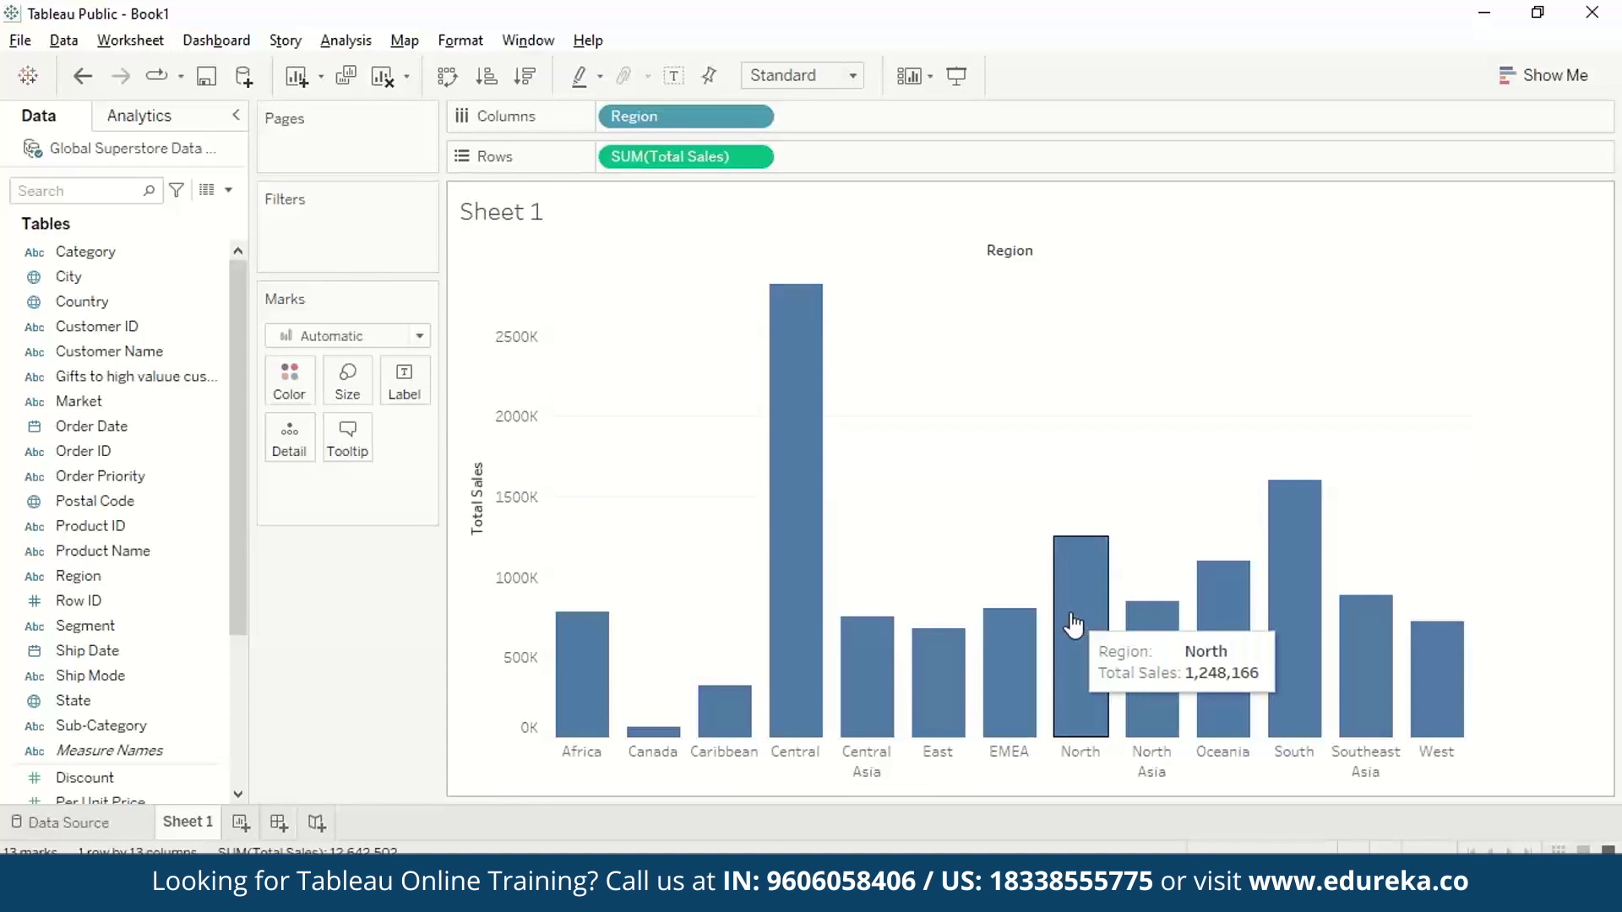
scroll(169, 608, down, 3)
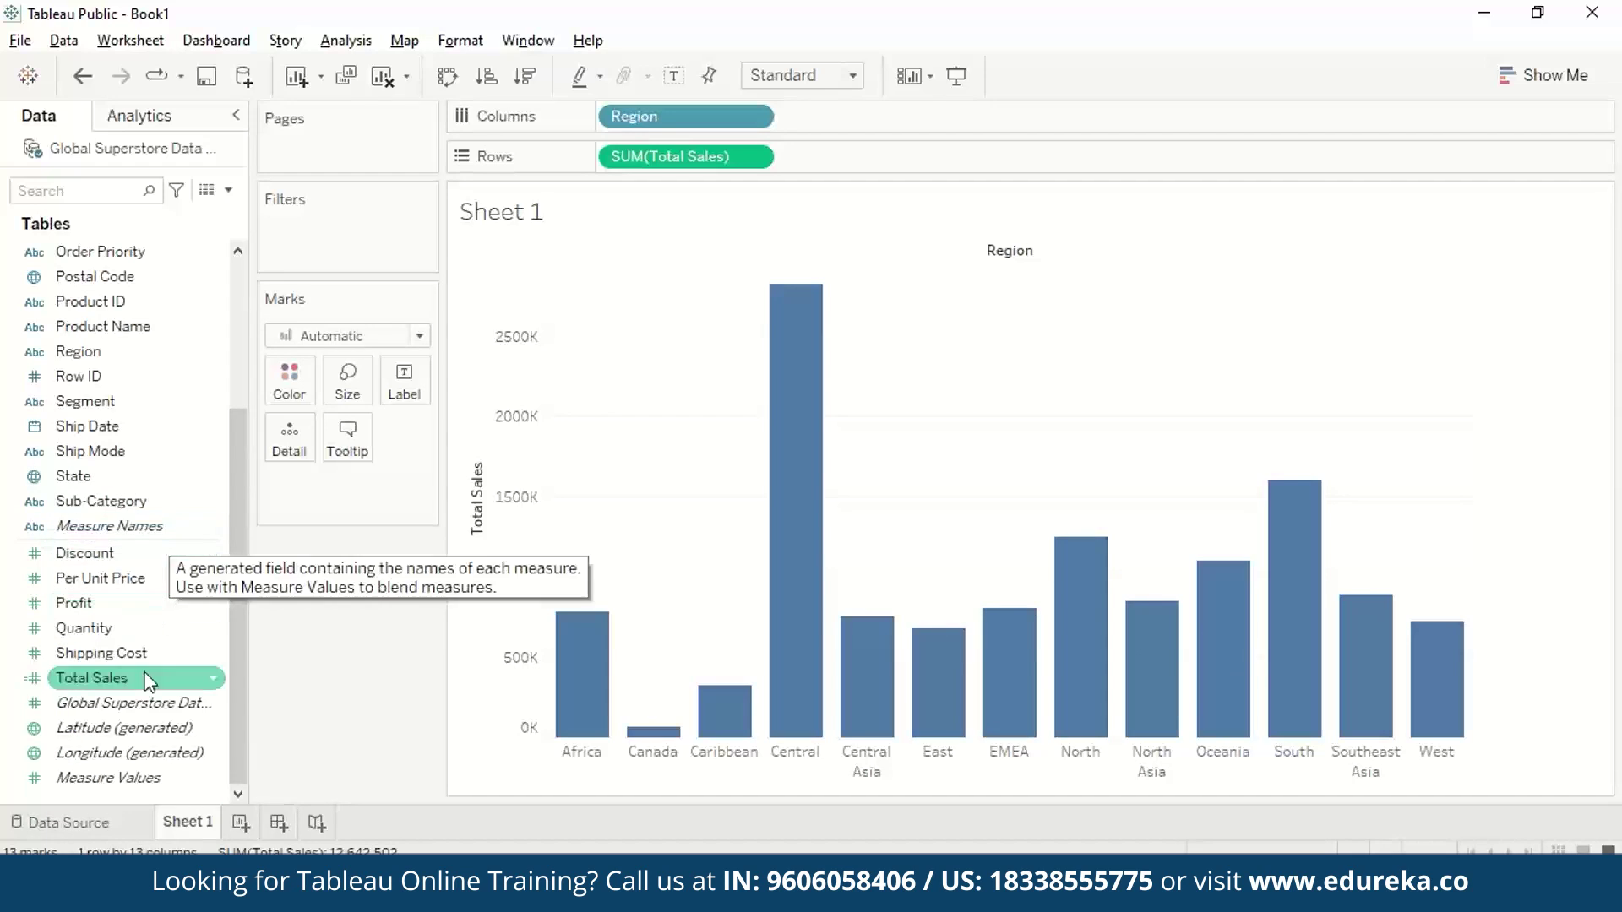
drag(145, 688, 421, 379)
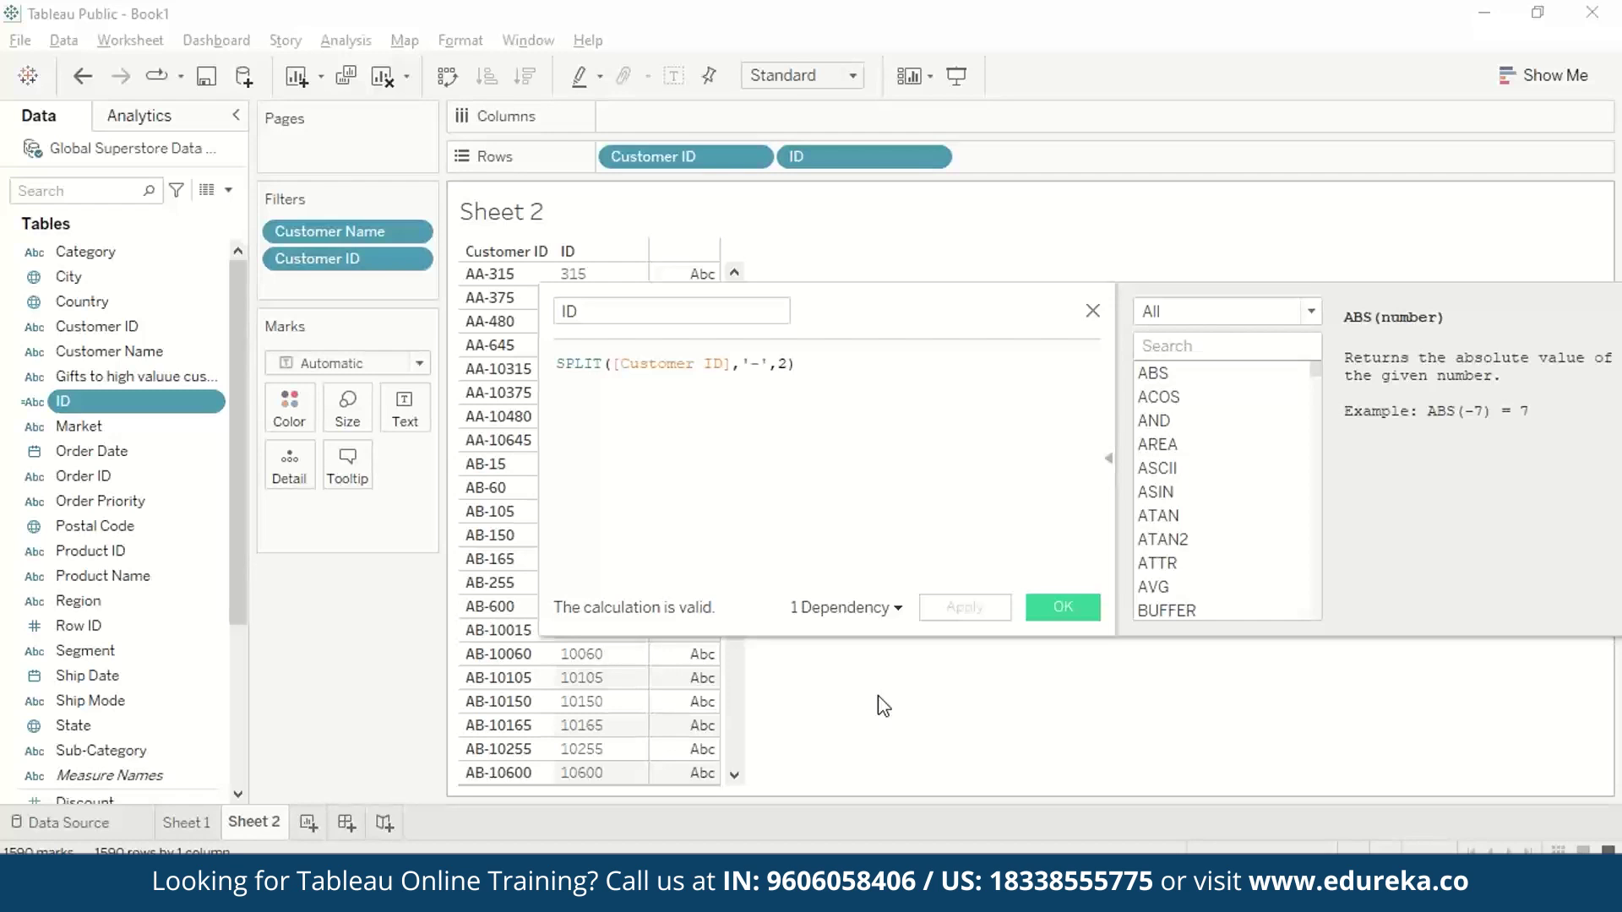
- In the Excel workbook, inspect a Customer ID value and the customer name beside it
key(alt+Tab)
key(ctrl+Home)
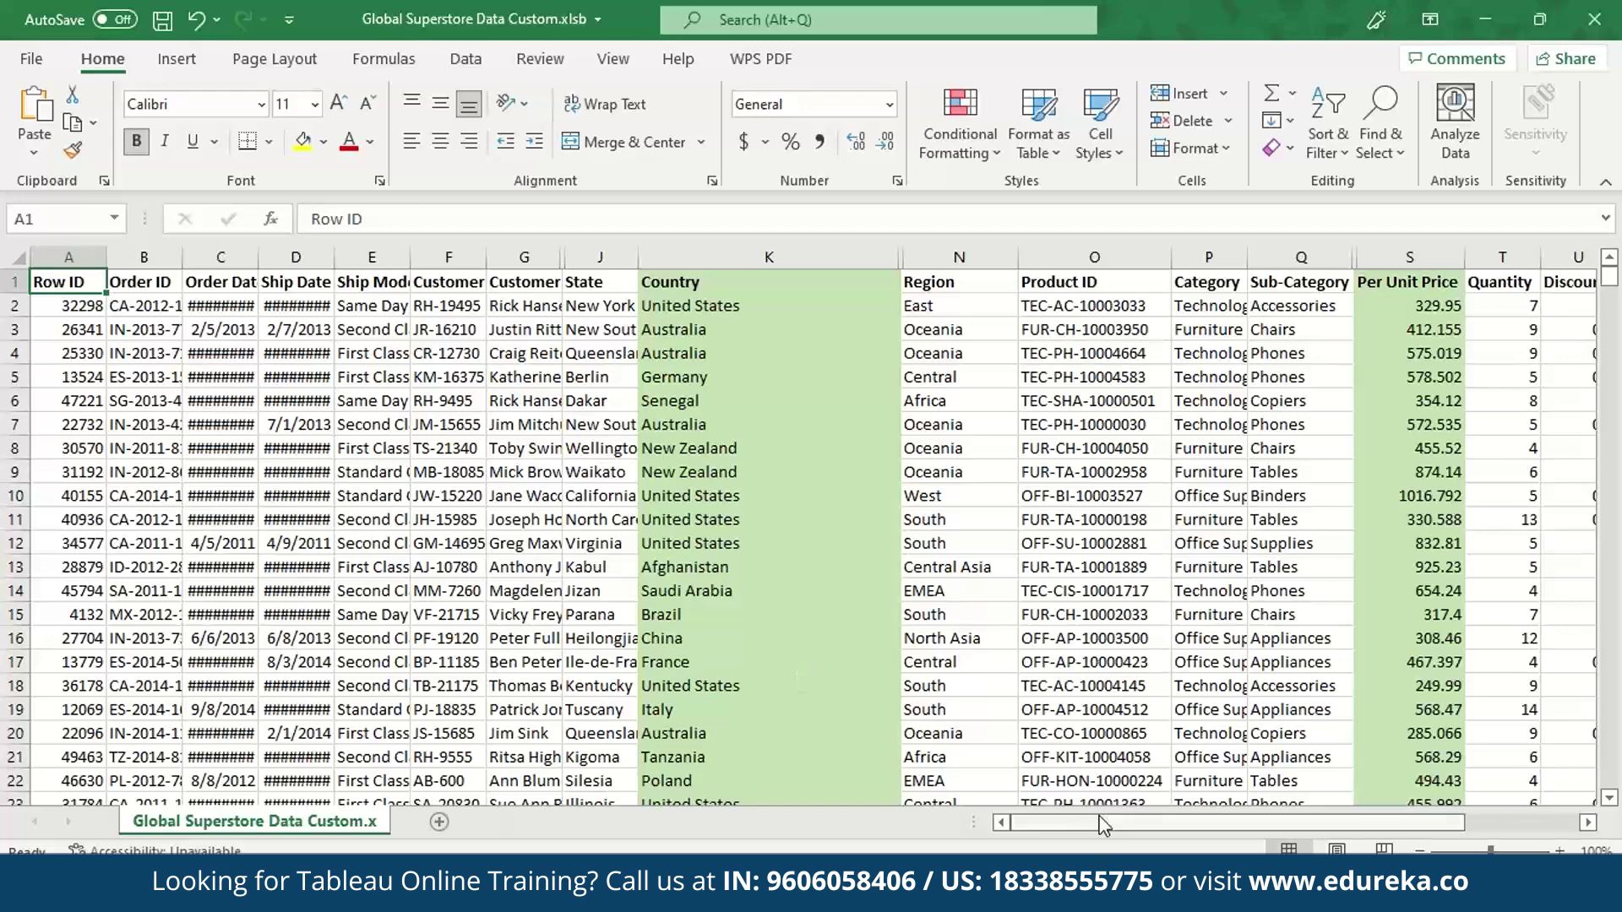
click(422, 309)
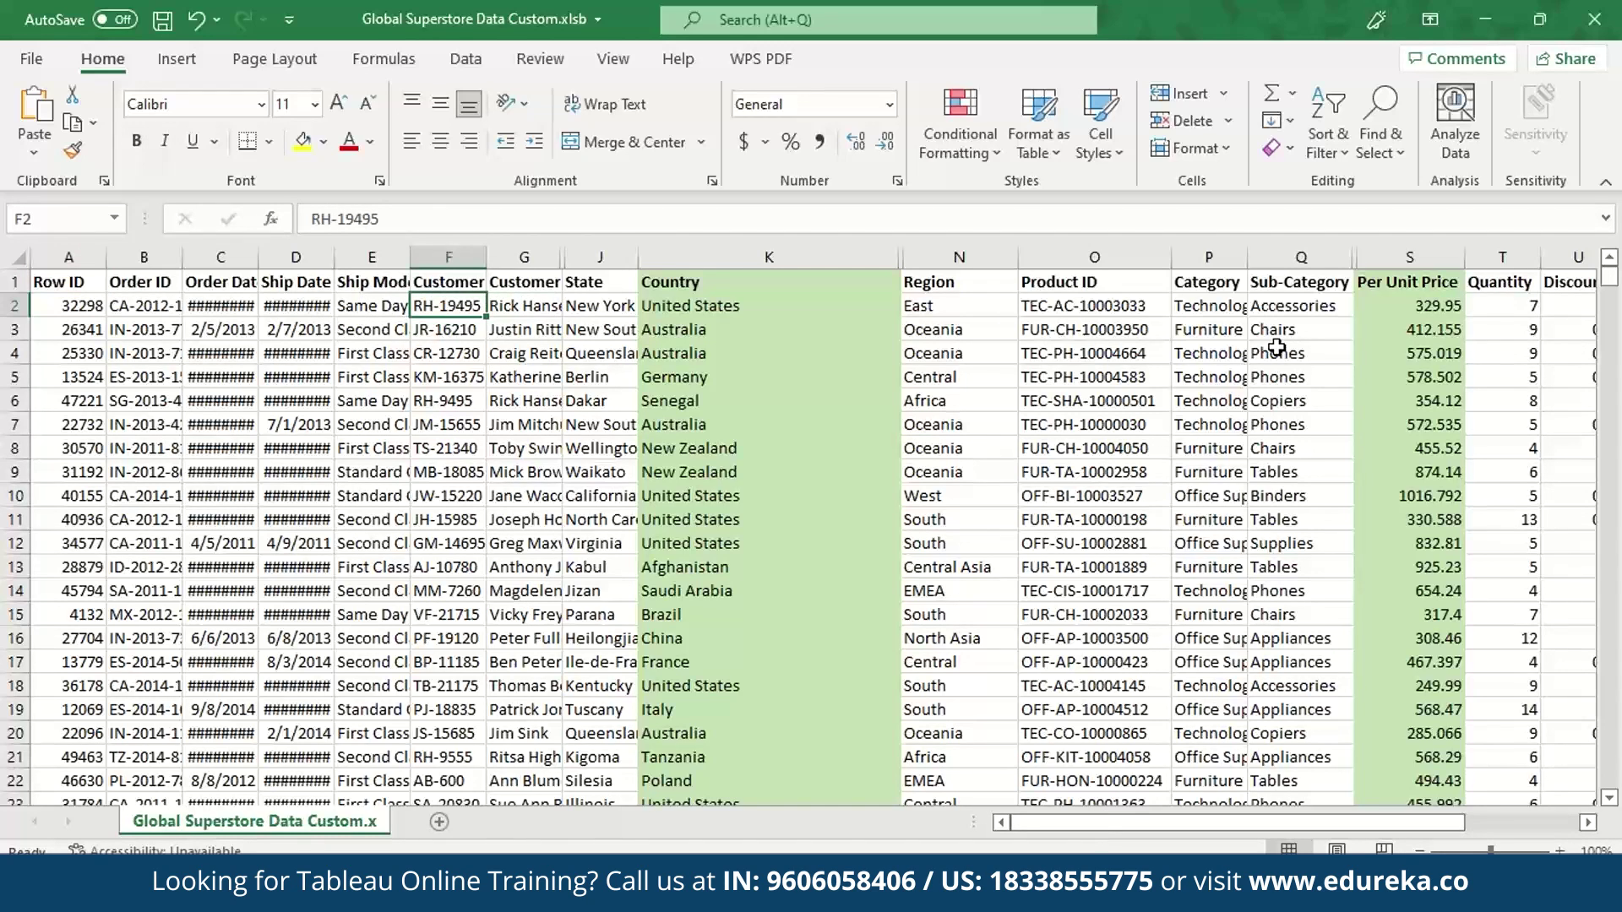
key(Right)
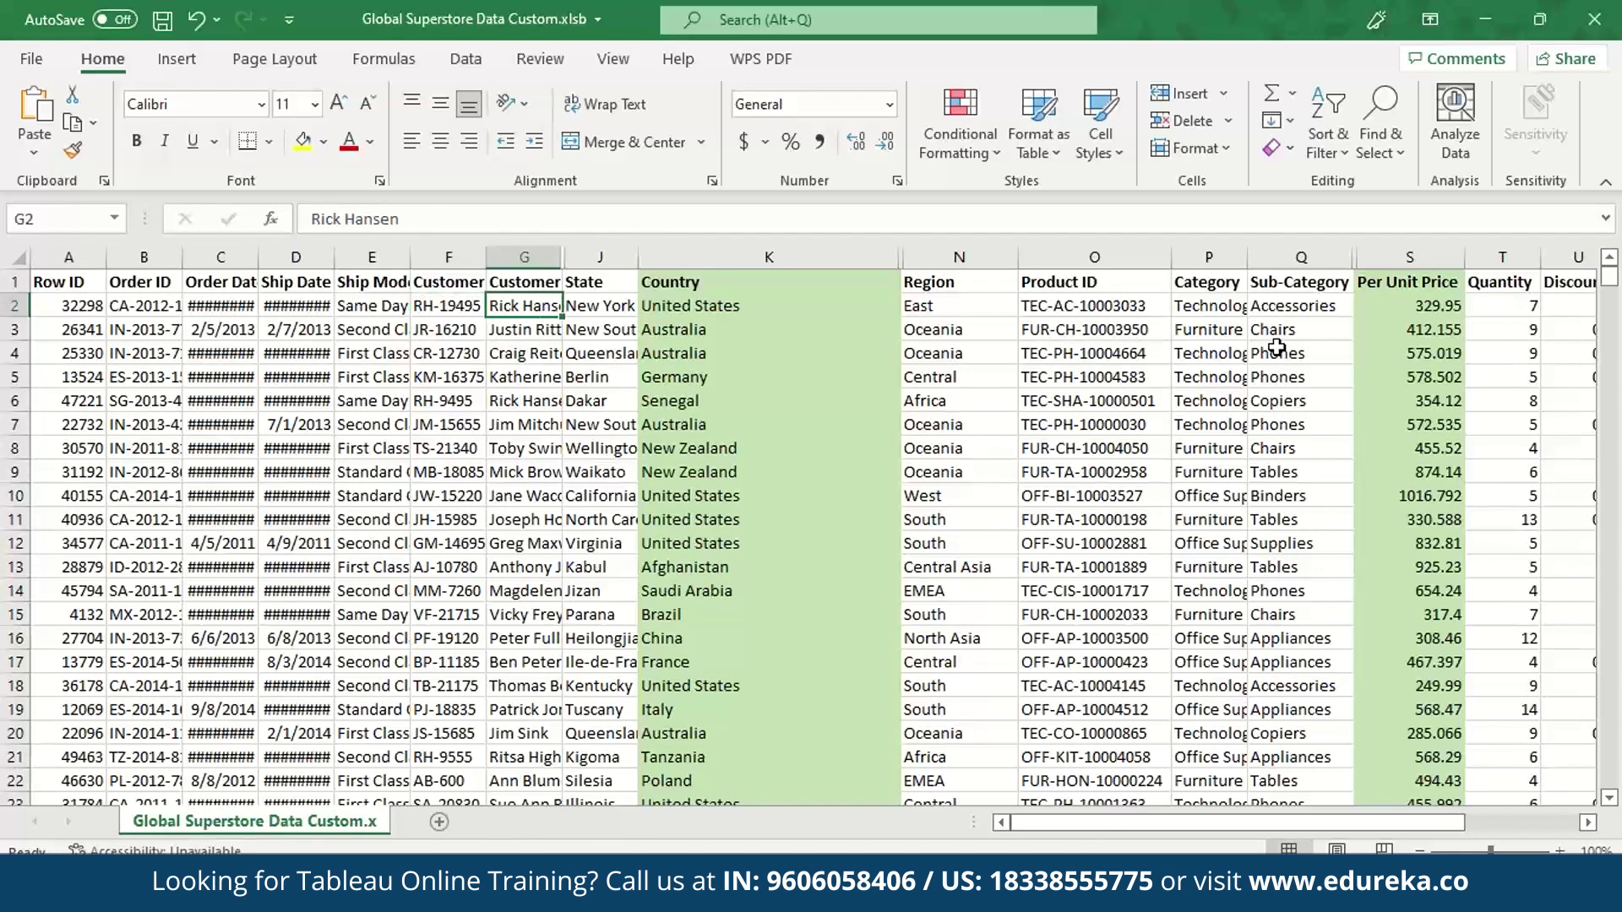
key(Left)
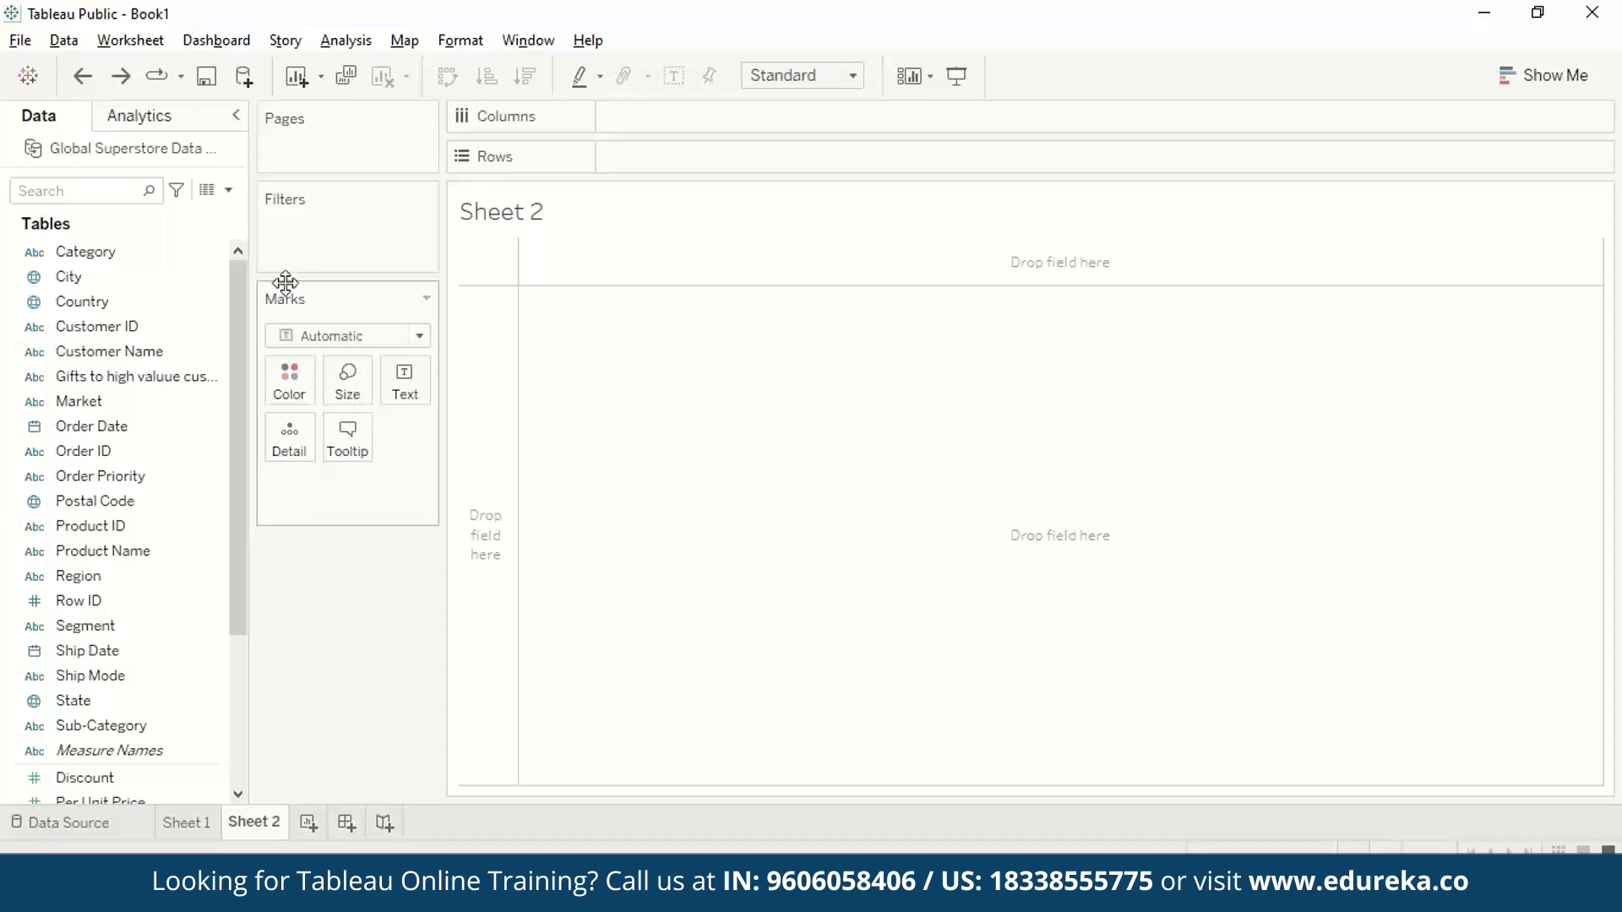
- Create an ID calculated field with the formula SPLIT([Customer ID],'-',2)
click(228, 191)
click(164, 225)
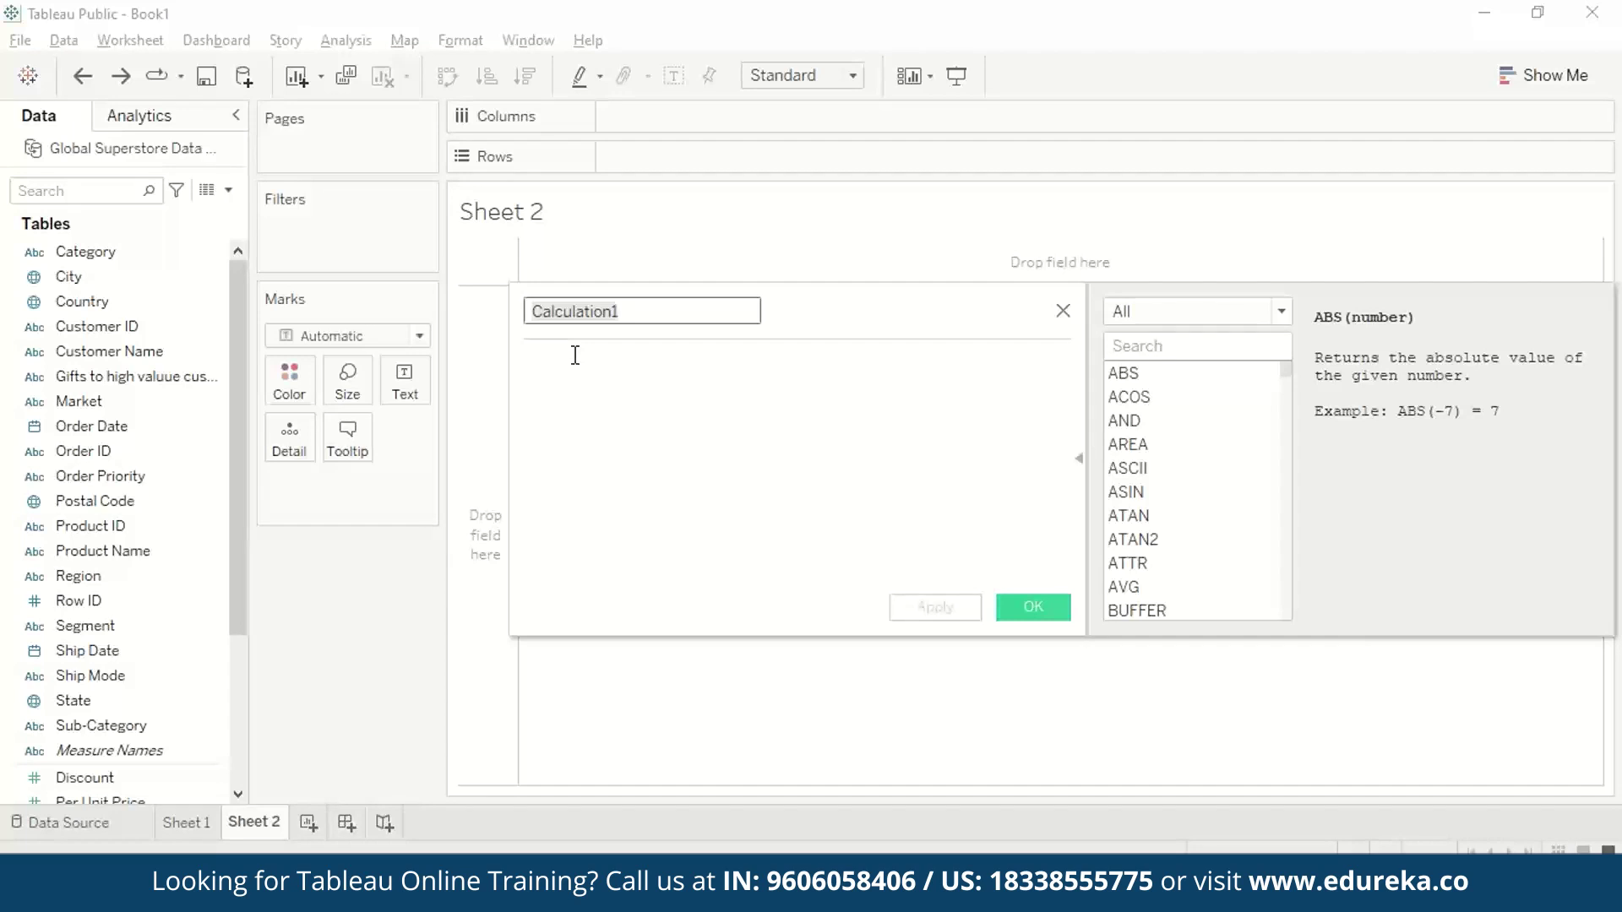
text(ID)
click(575, 388)
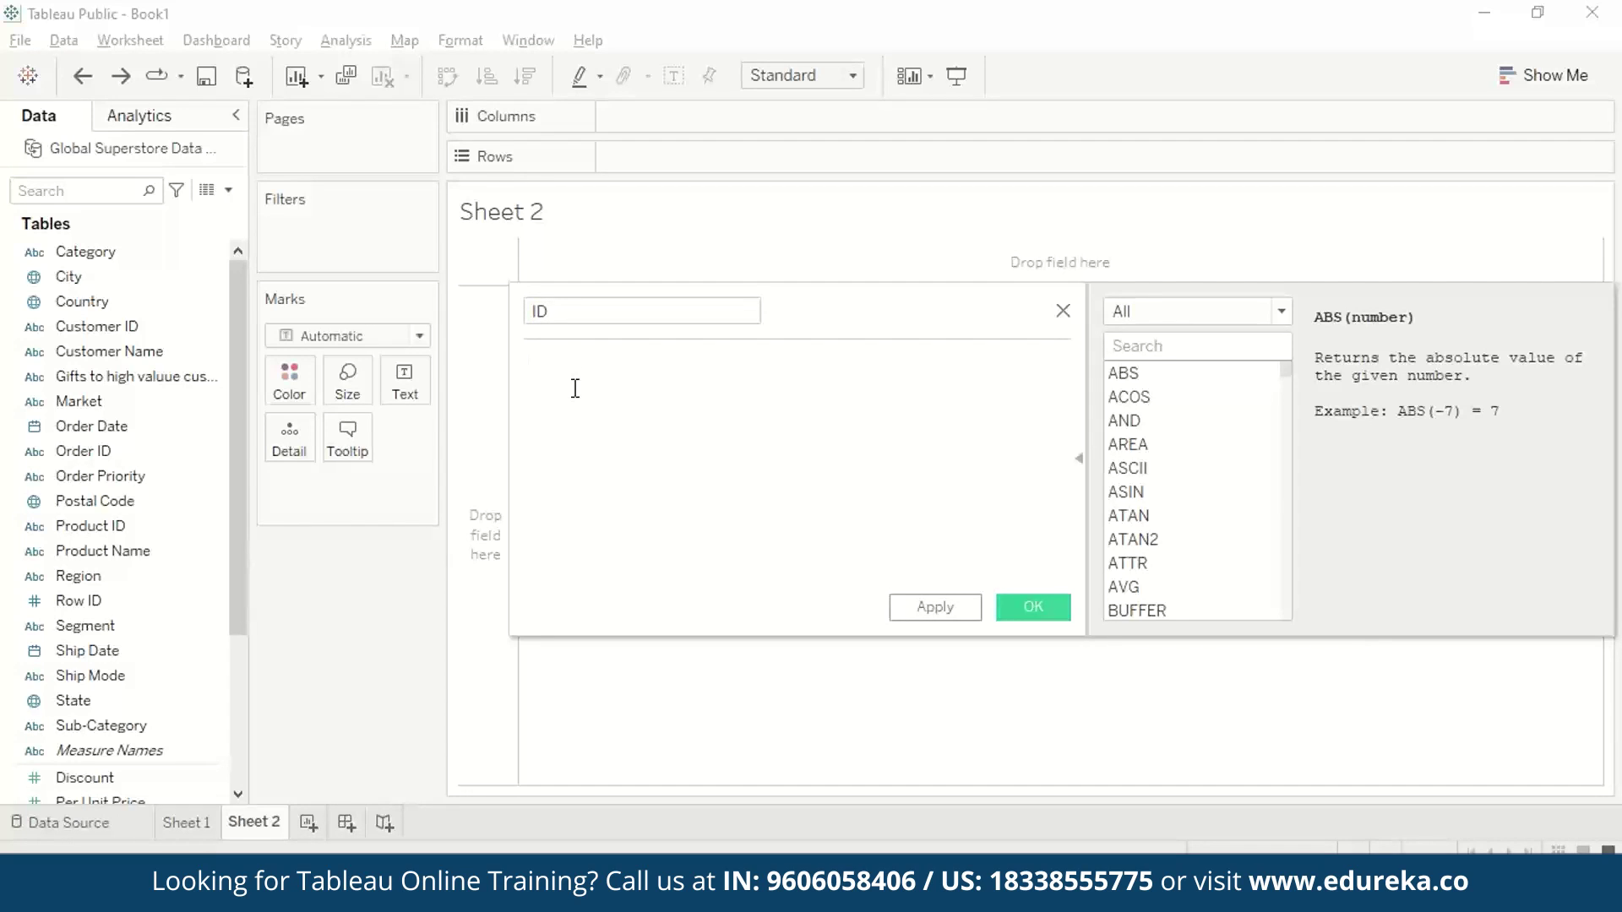
text(SPLIT)
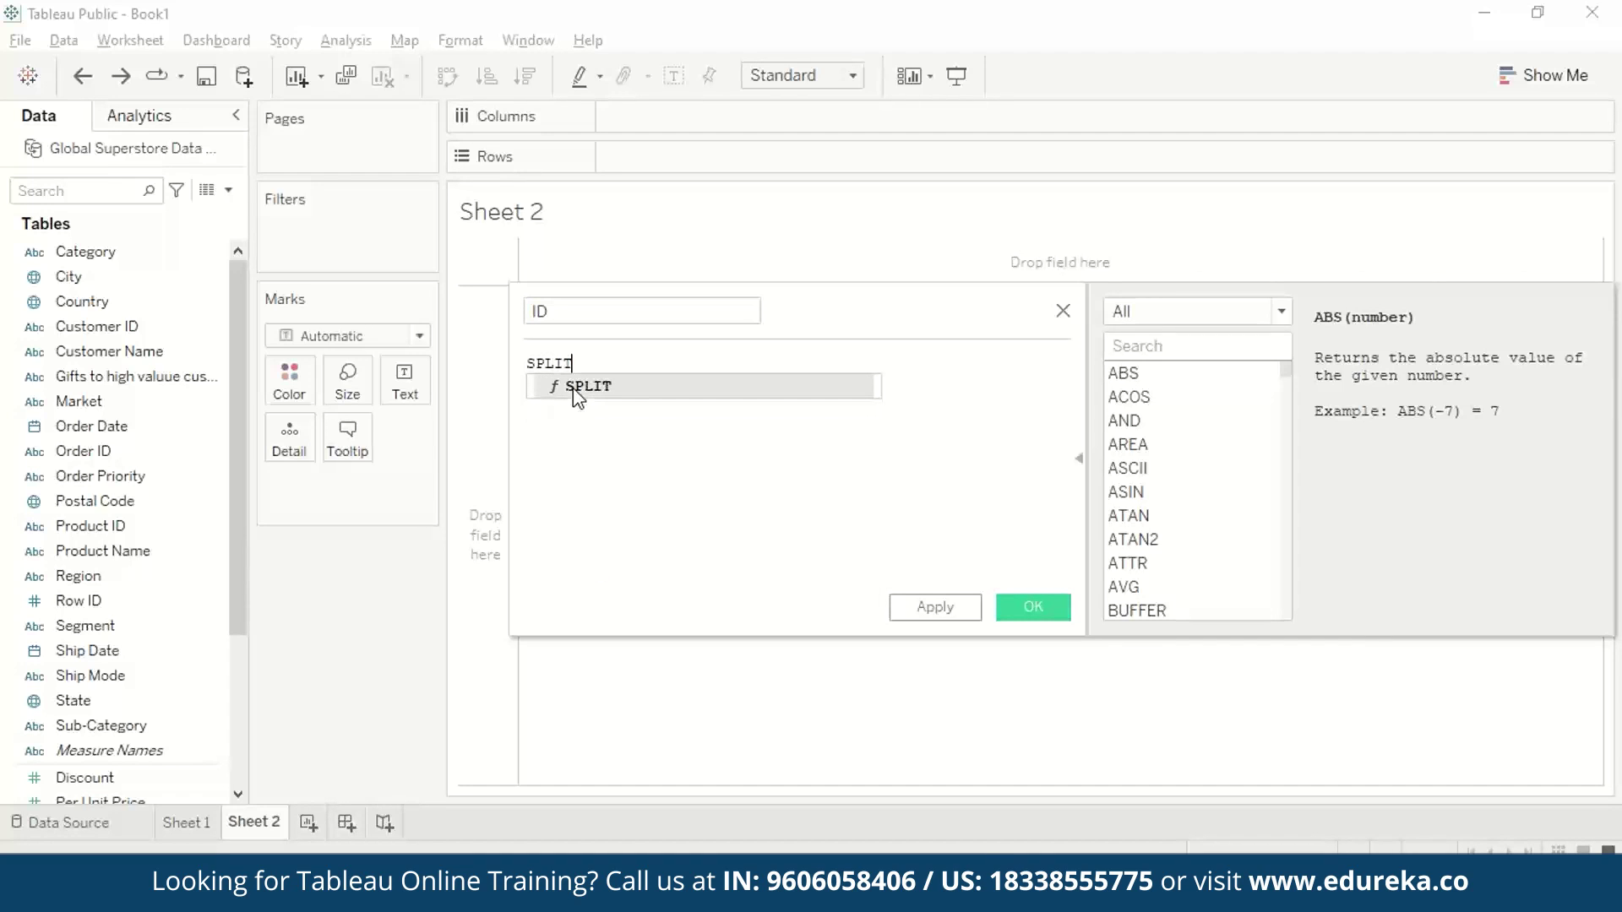
text((c)
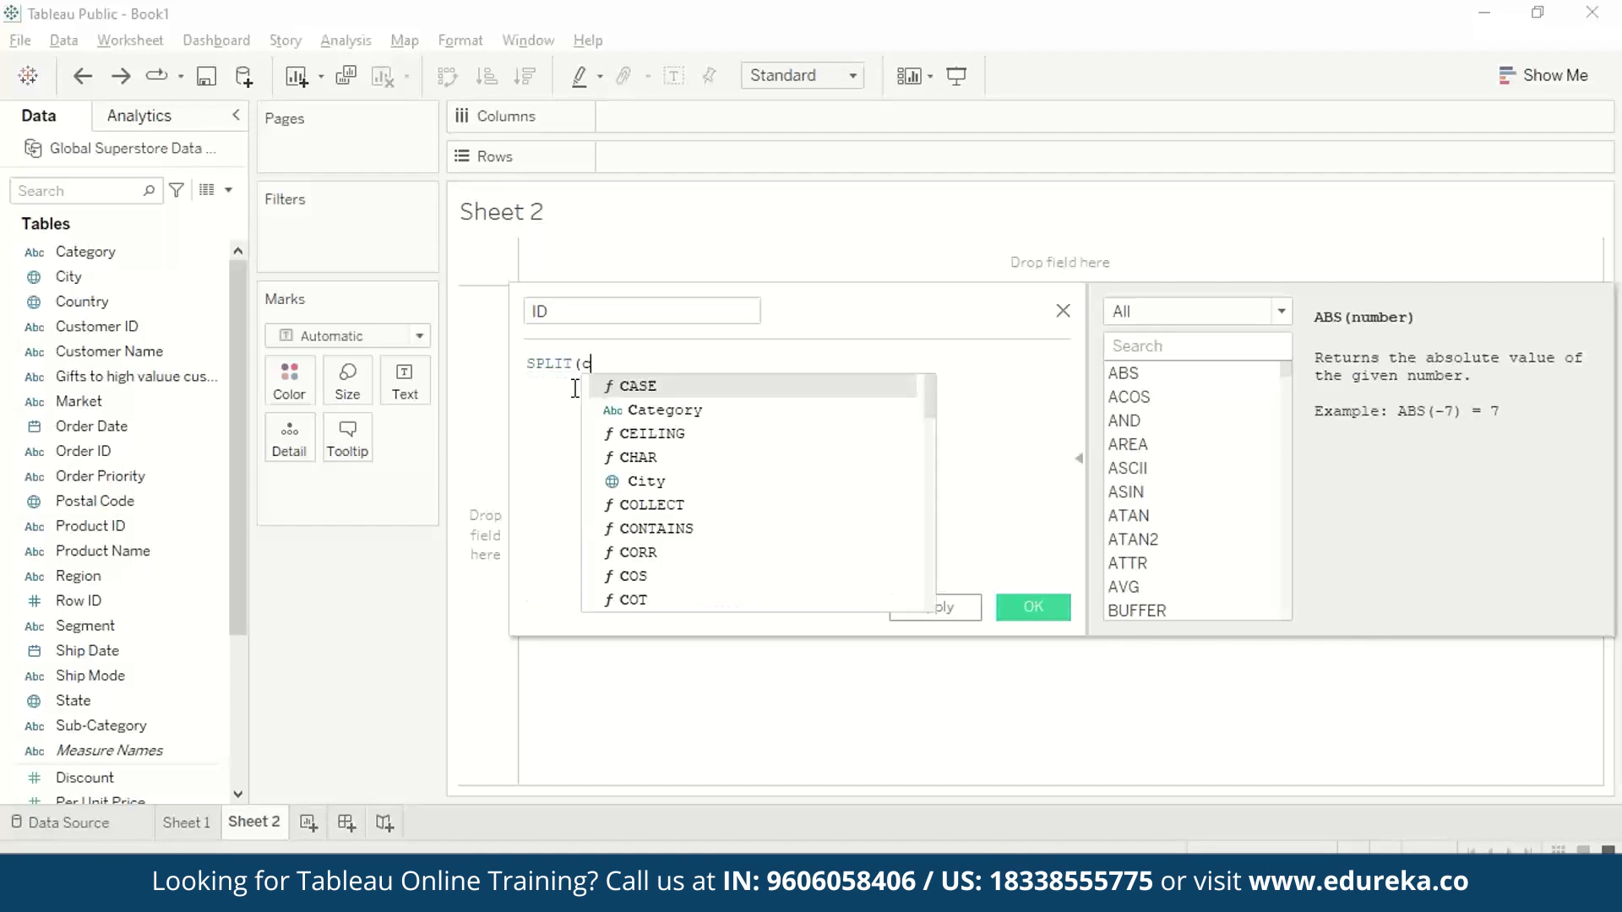
text(ust)
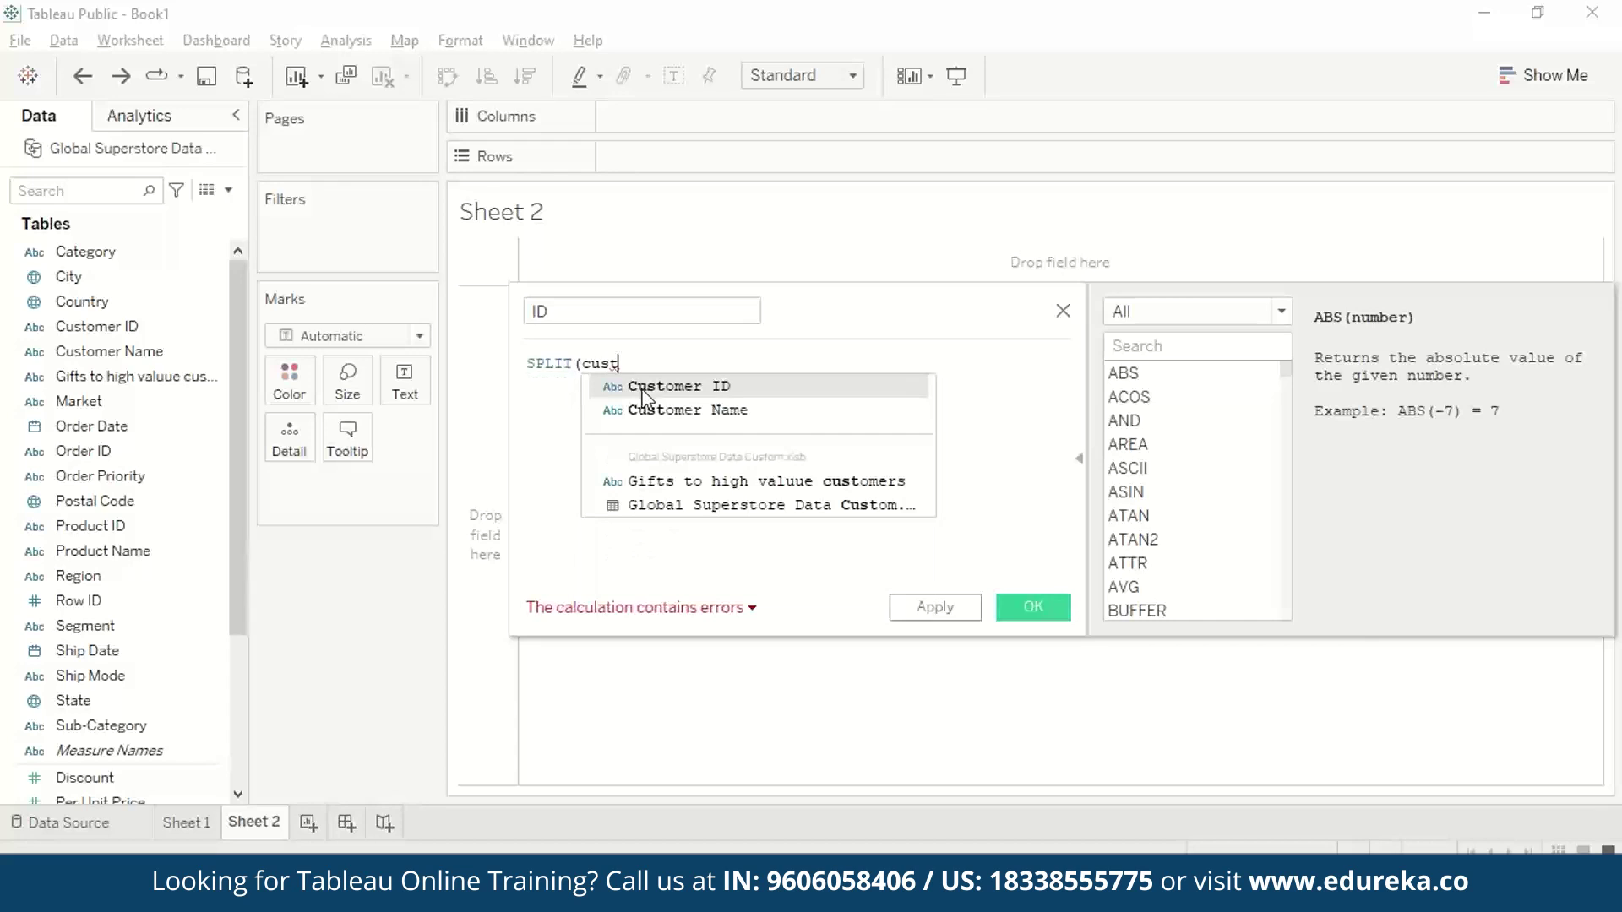
click(643, 390)
text(,)
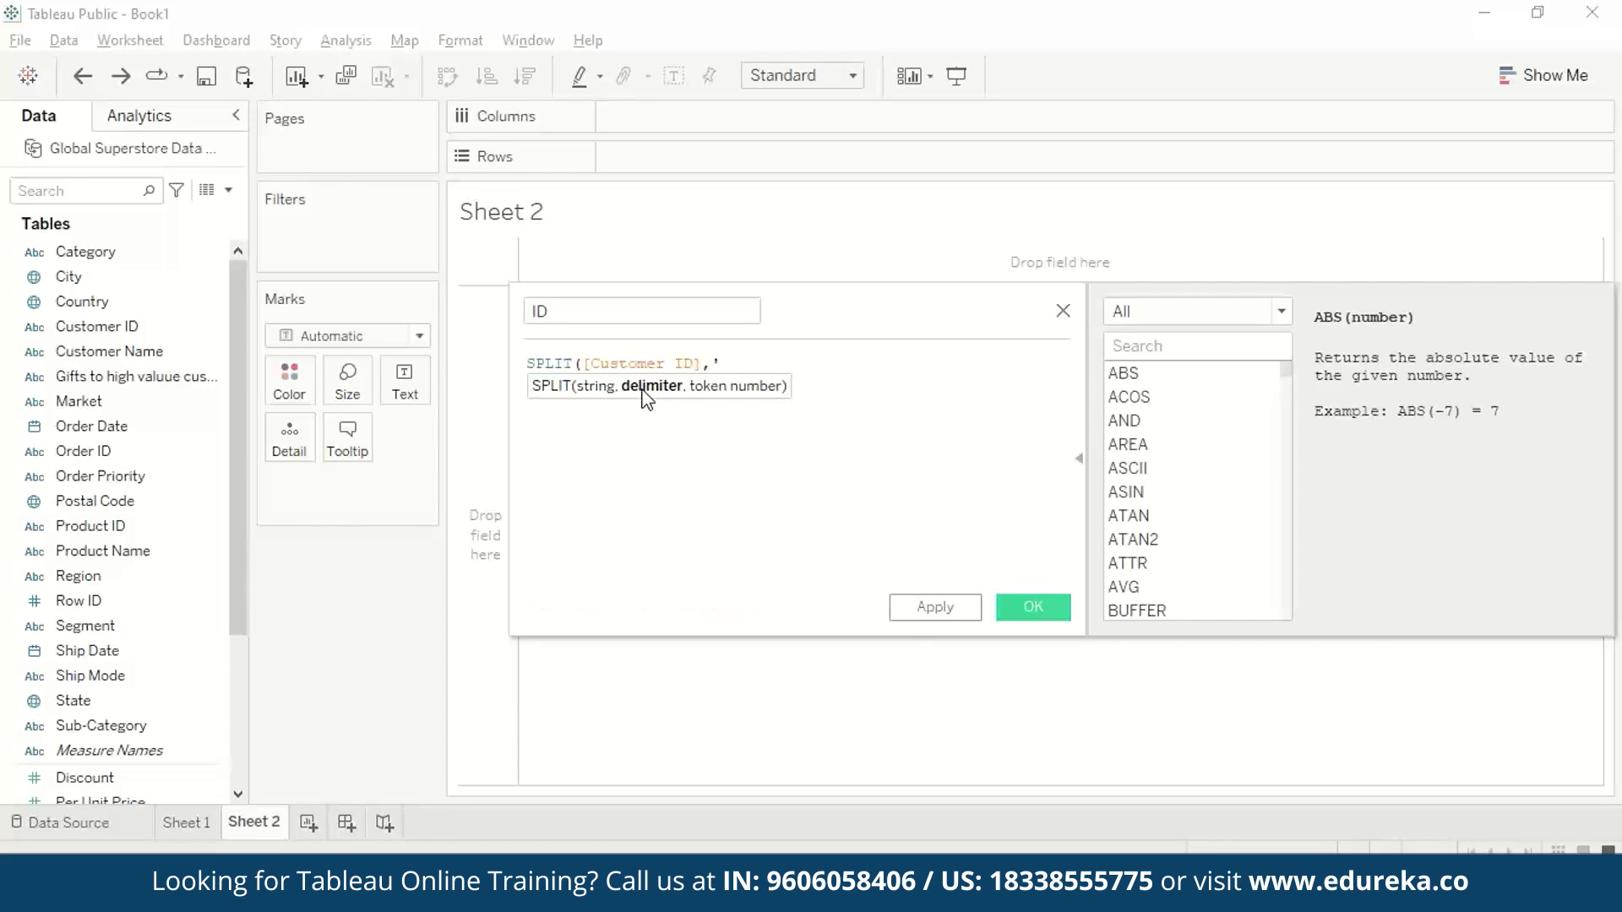
text('-',)
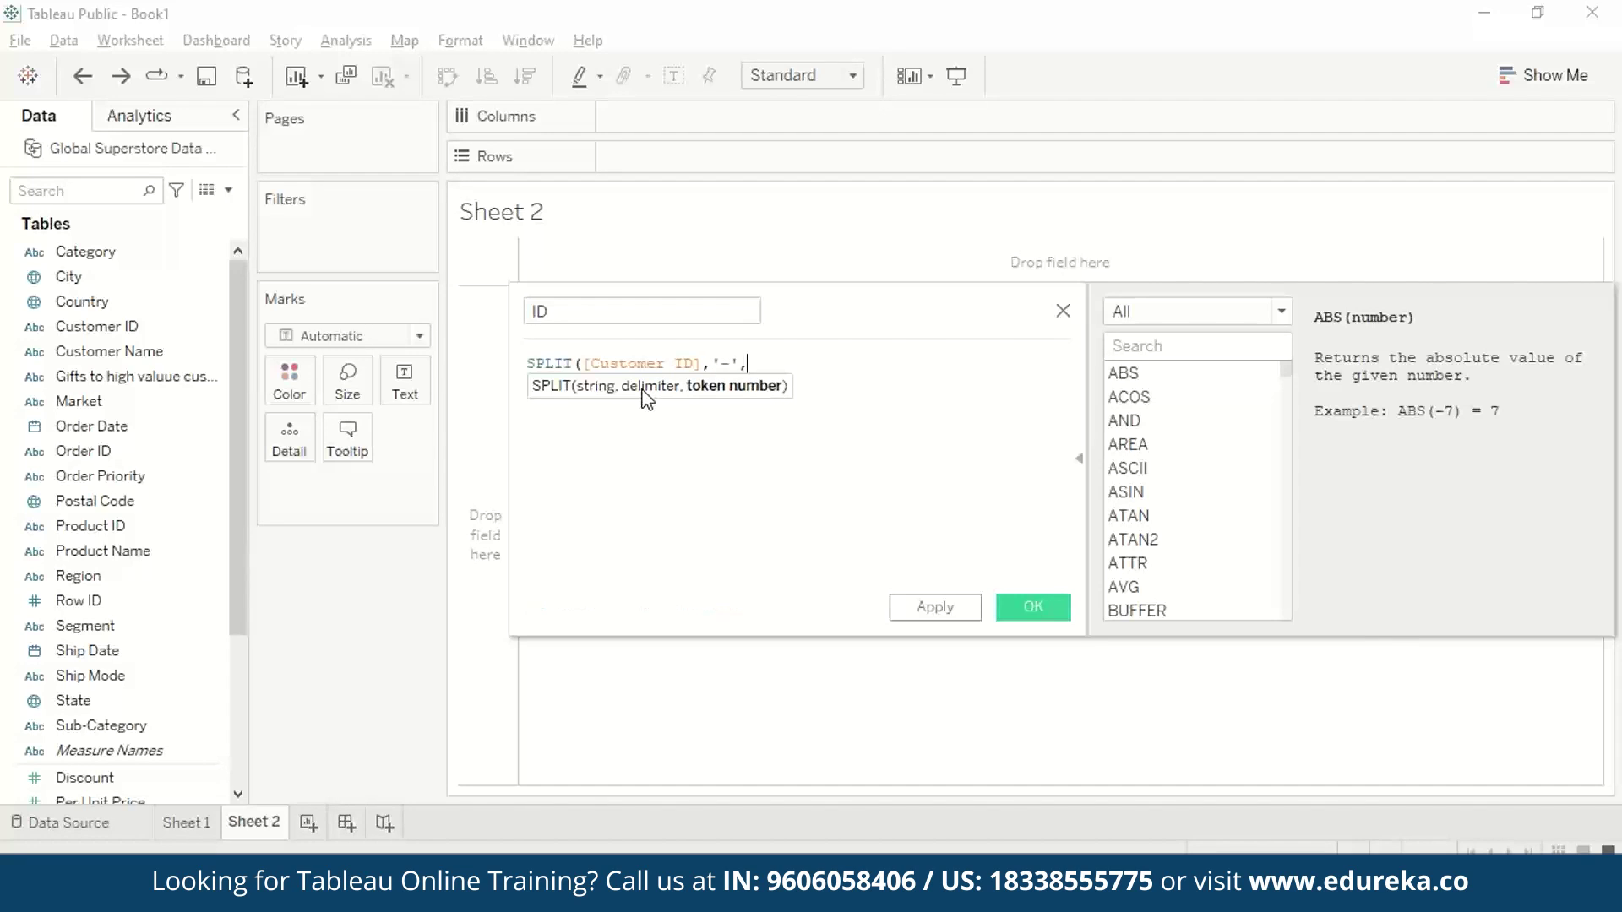
text(2))
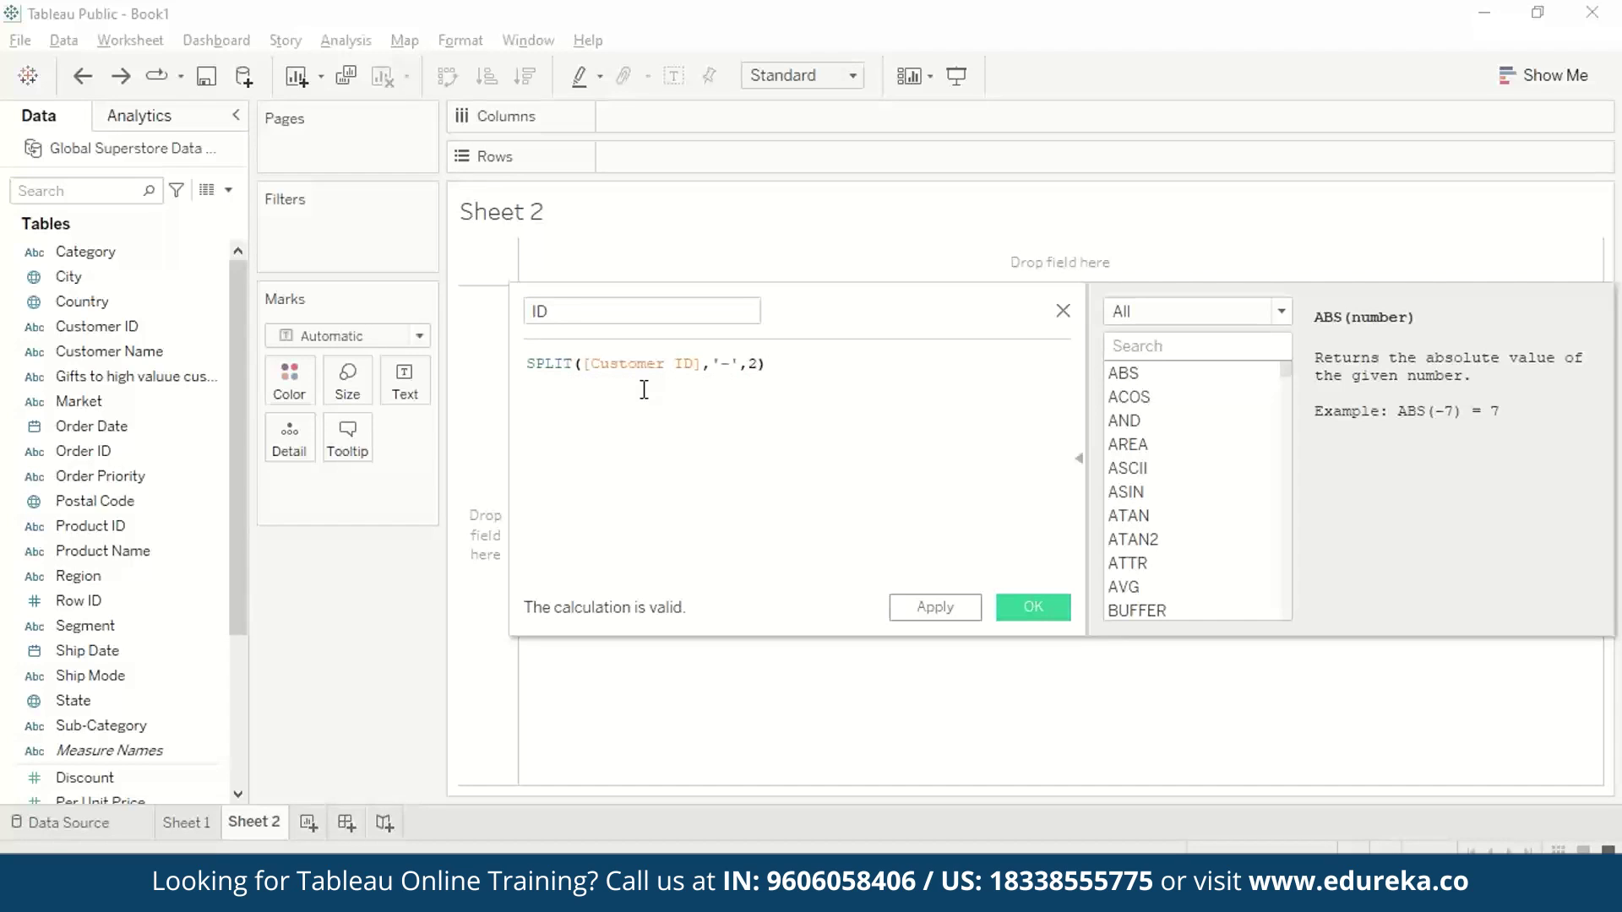
click(1032, 607)
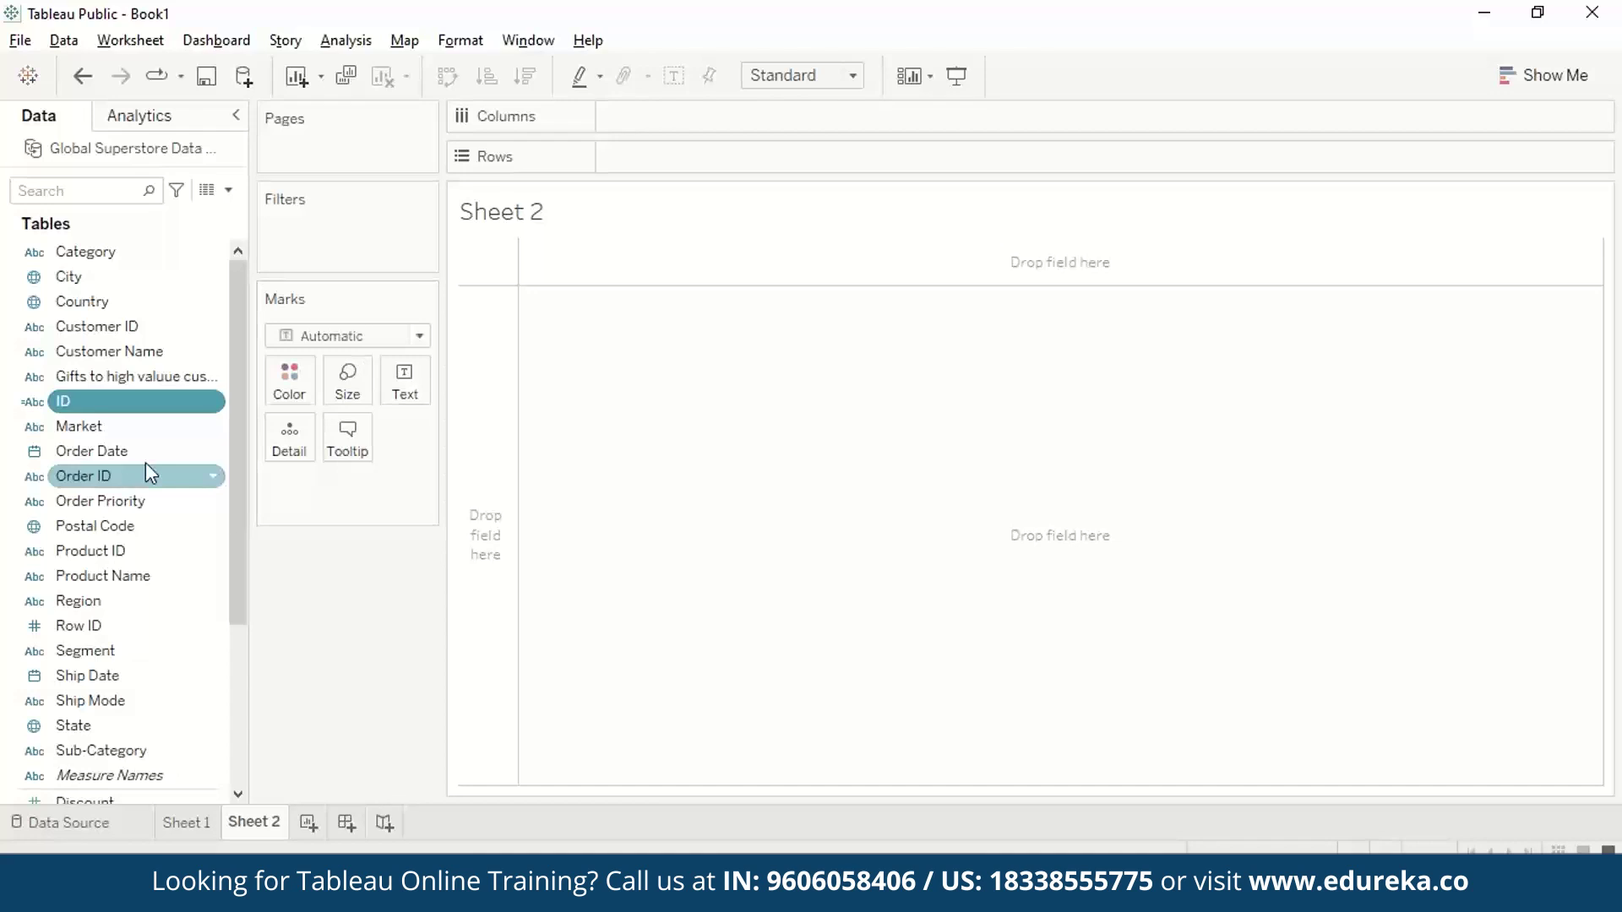
- Put Customer ID and ID on Rows so each customer ID shows its number, e.g. AA-315 and 315
drag(97, 327, 514, 331)
drag(118, 398, 835, 173)
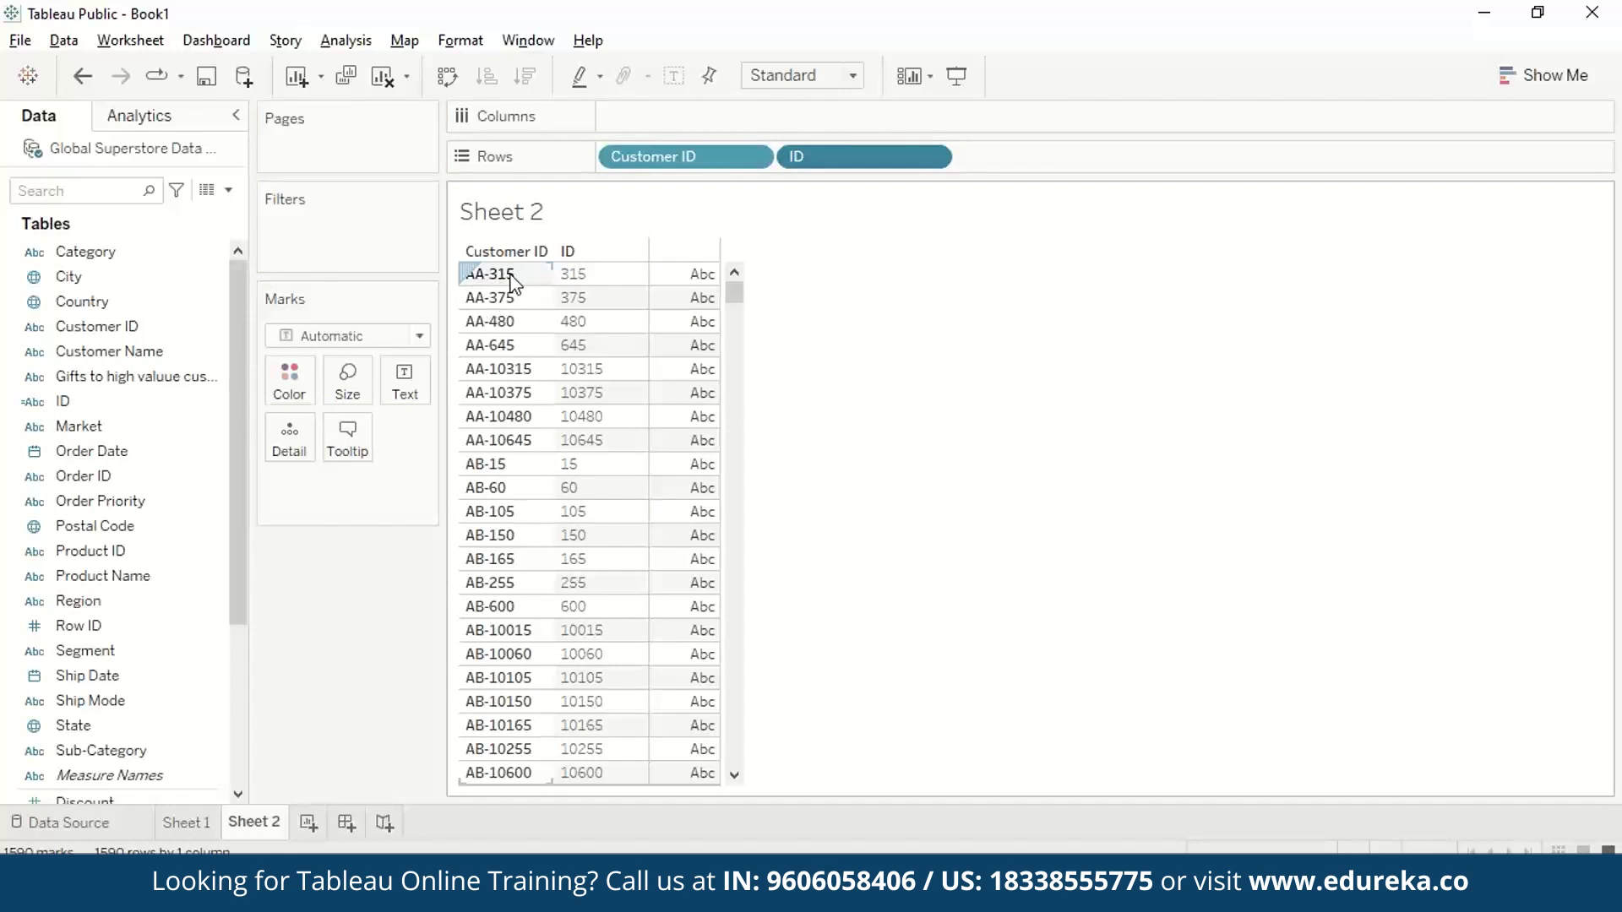
scroll(906, 489, down, 7)
scroll(624, 275, up, 8)
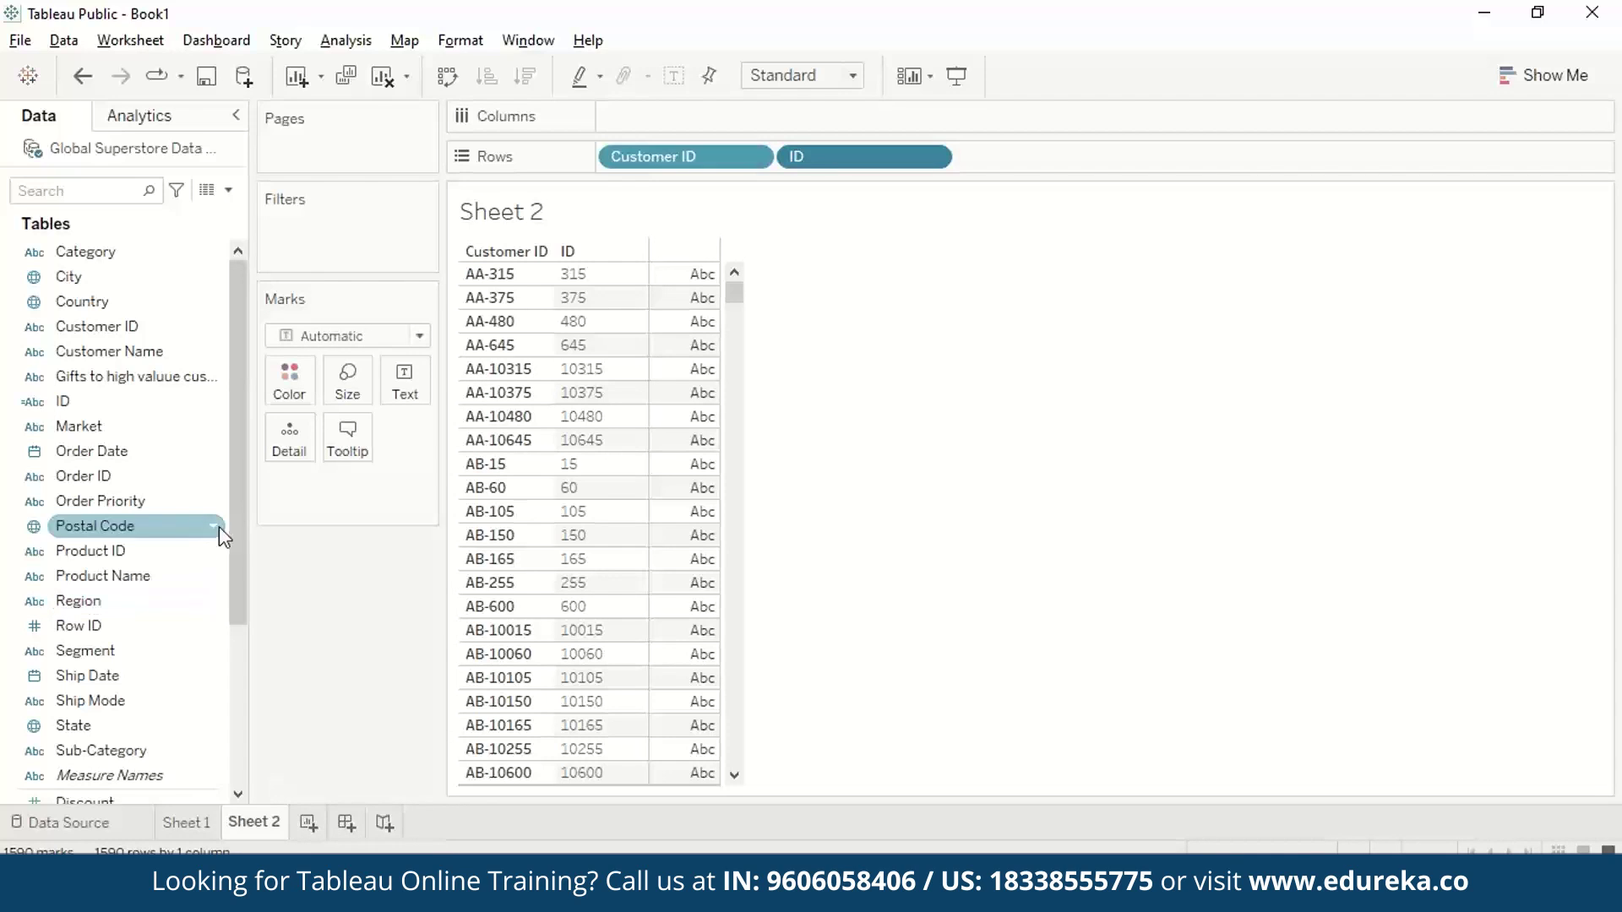
- Rename Sheet 2 to ID and add a new sheet named AVERAGE PROFIT
double_click(270, 819)
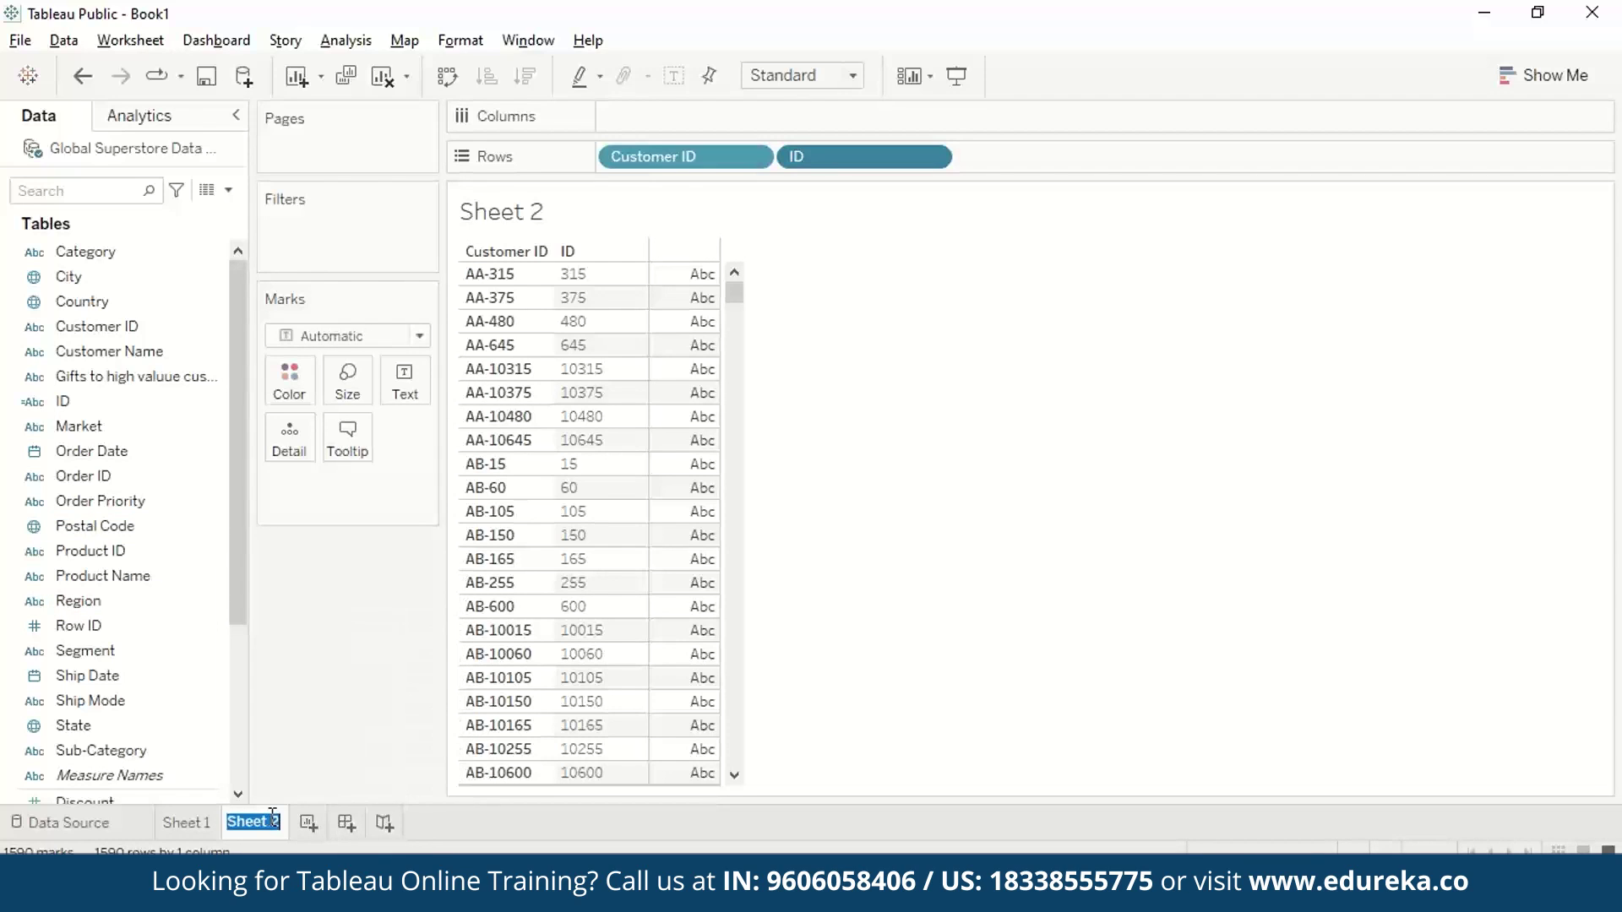
text(ID)
key(Return)
click(263, 822)
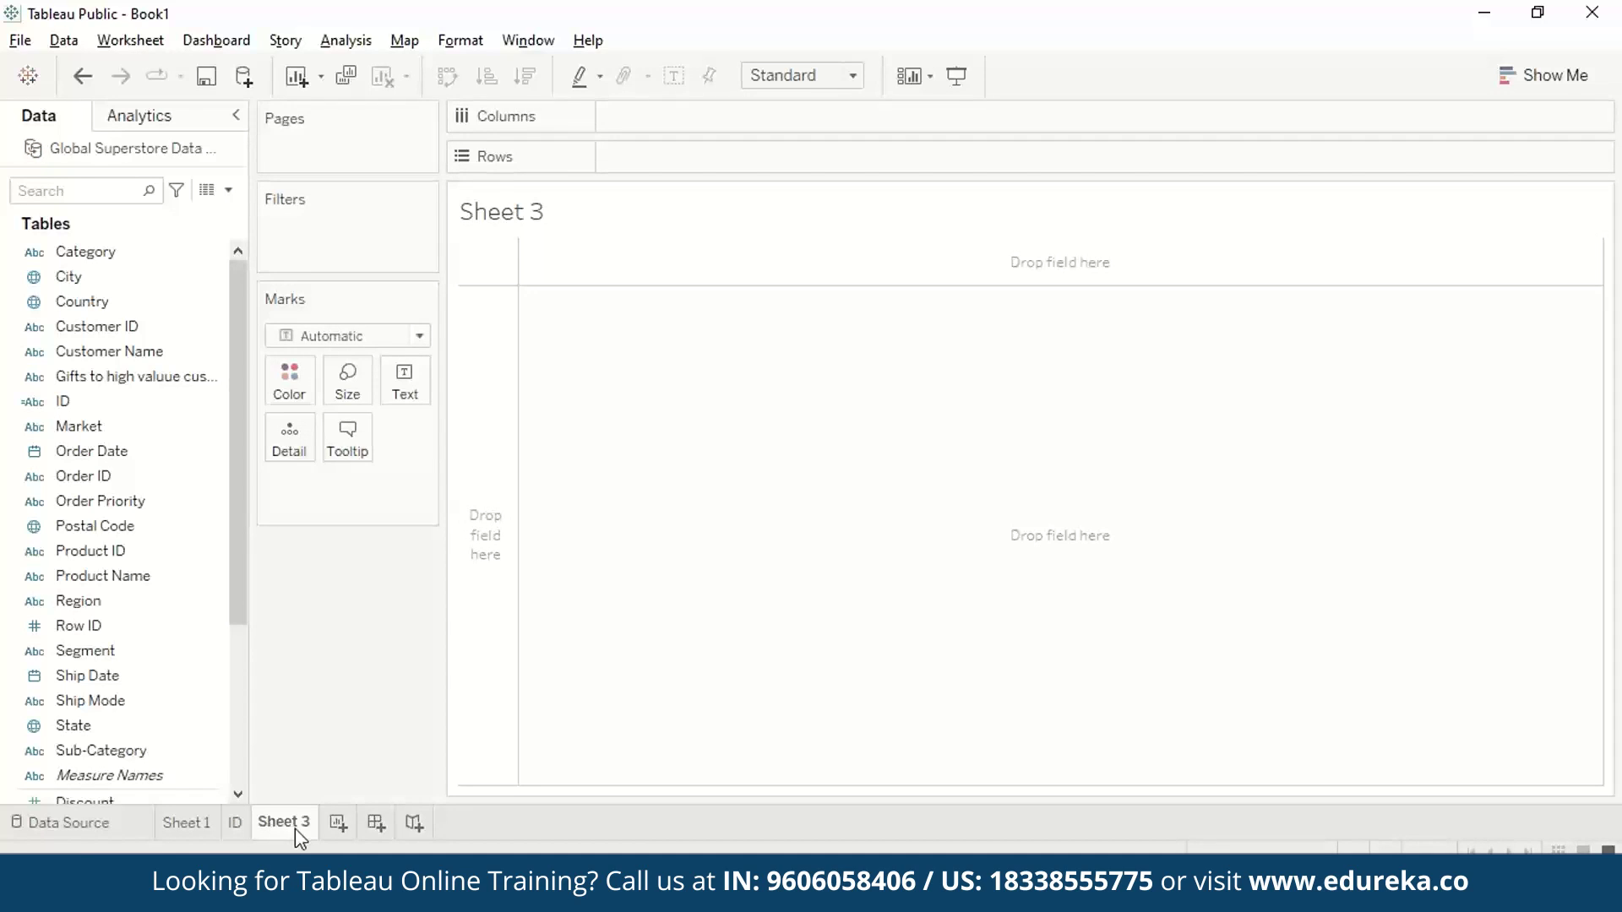
double_click(283, 822)
text(AVERAGE PROFIT)
key(Return)
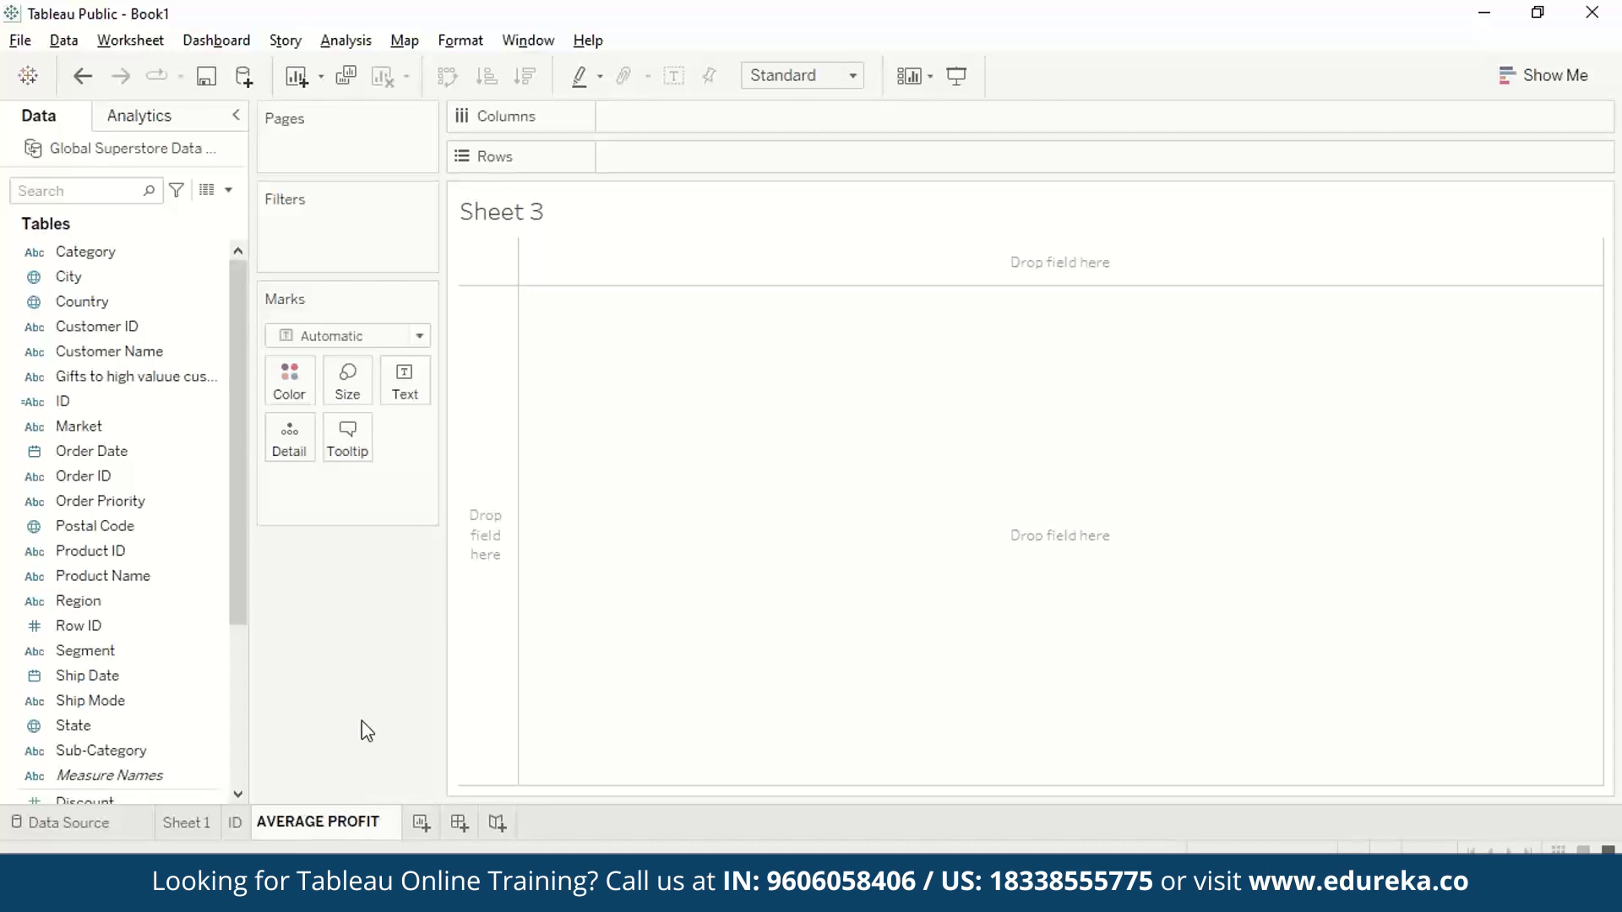
- Chart Profit as bars for each Category
scroll(157, 615, down, 3)
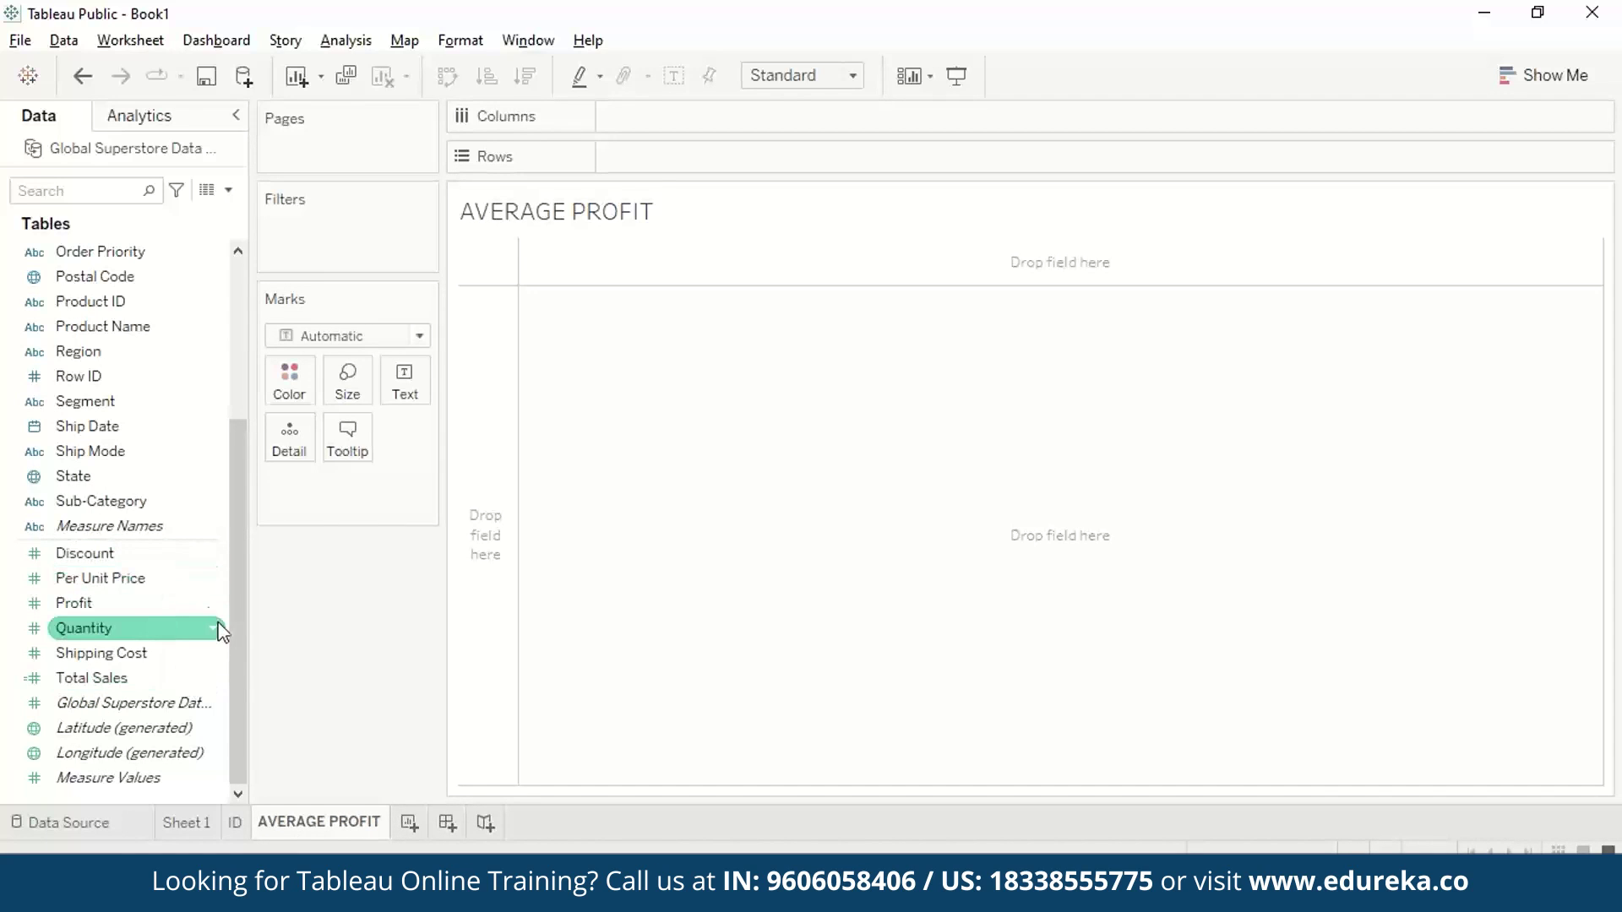
drag(235, 536, 210, 322)
double_click(84, 252)
drag(232, 522, 236, 686)
drag(108, 595, 664, 147)
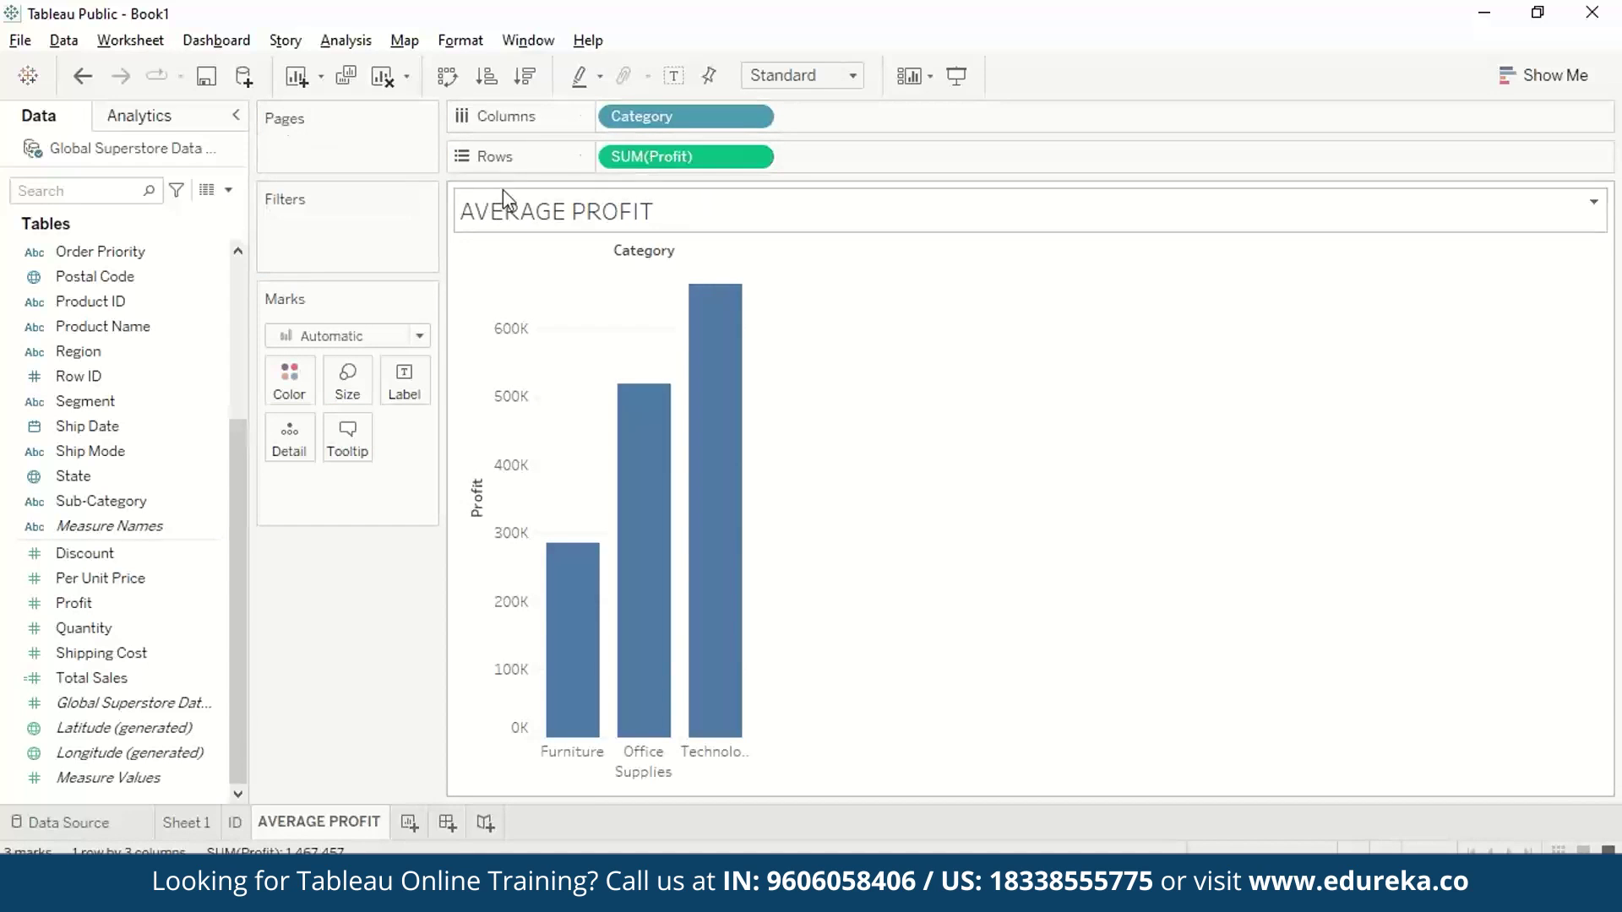
- Change the Profit aggregation from SUM to AVG
double_click(748, 156)
click(637, 158)
key(BackSpace)
key(BackSpace)
key(BackSpace)
text(AVG)
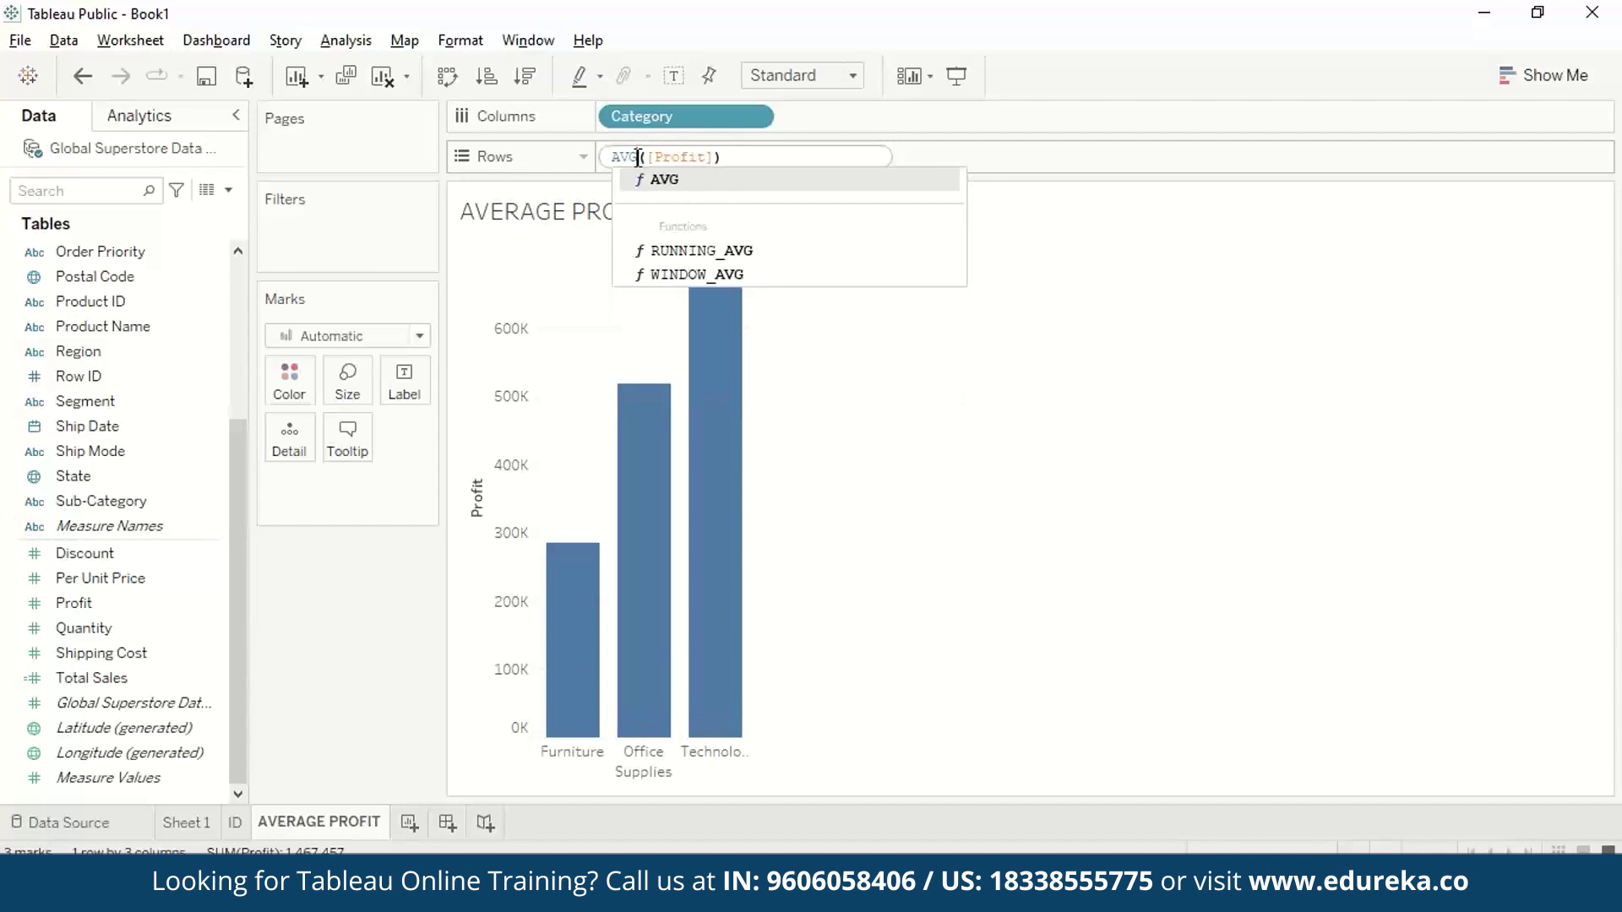
key(Return)
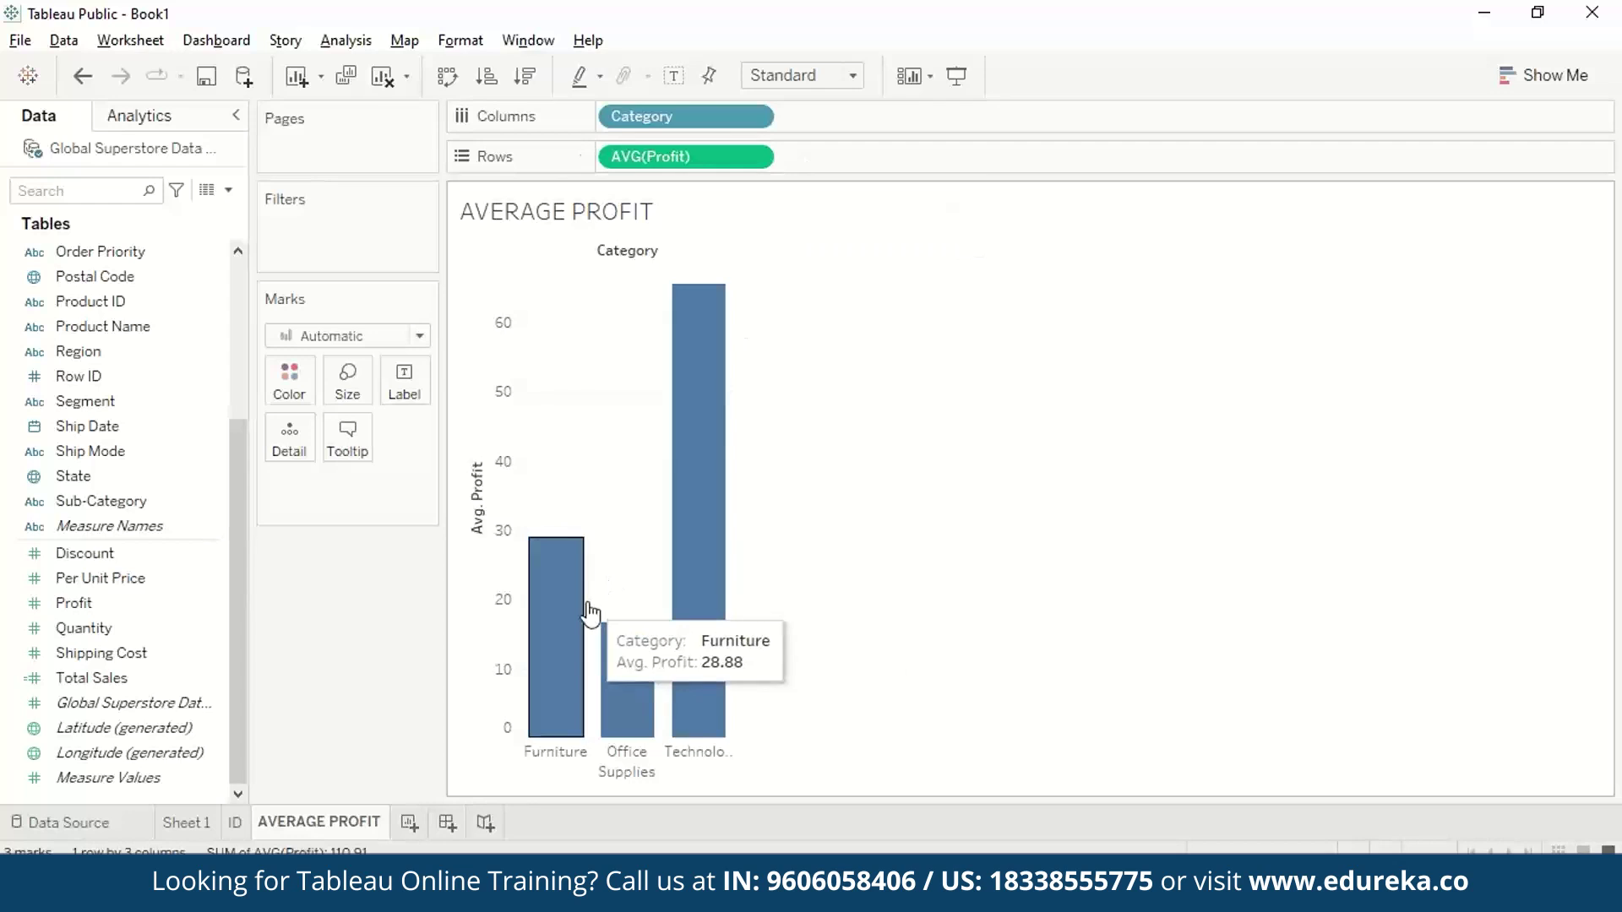
mouse_move(689, 605)
click(228, 190)
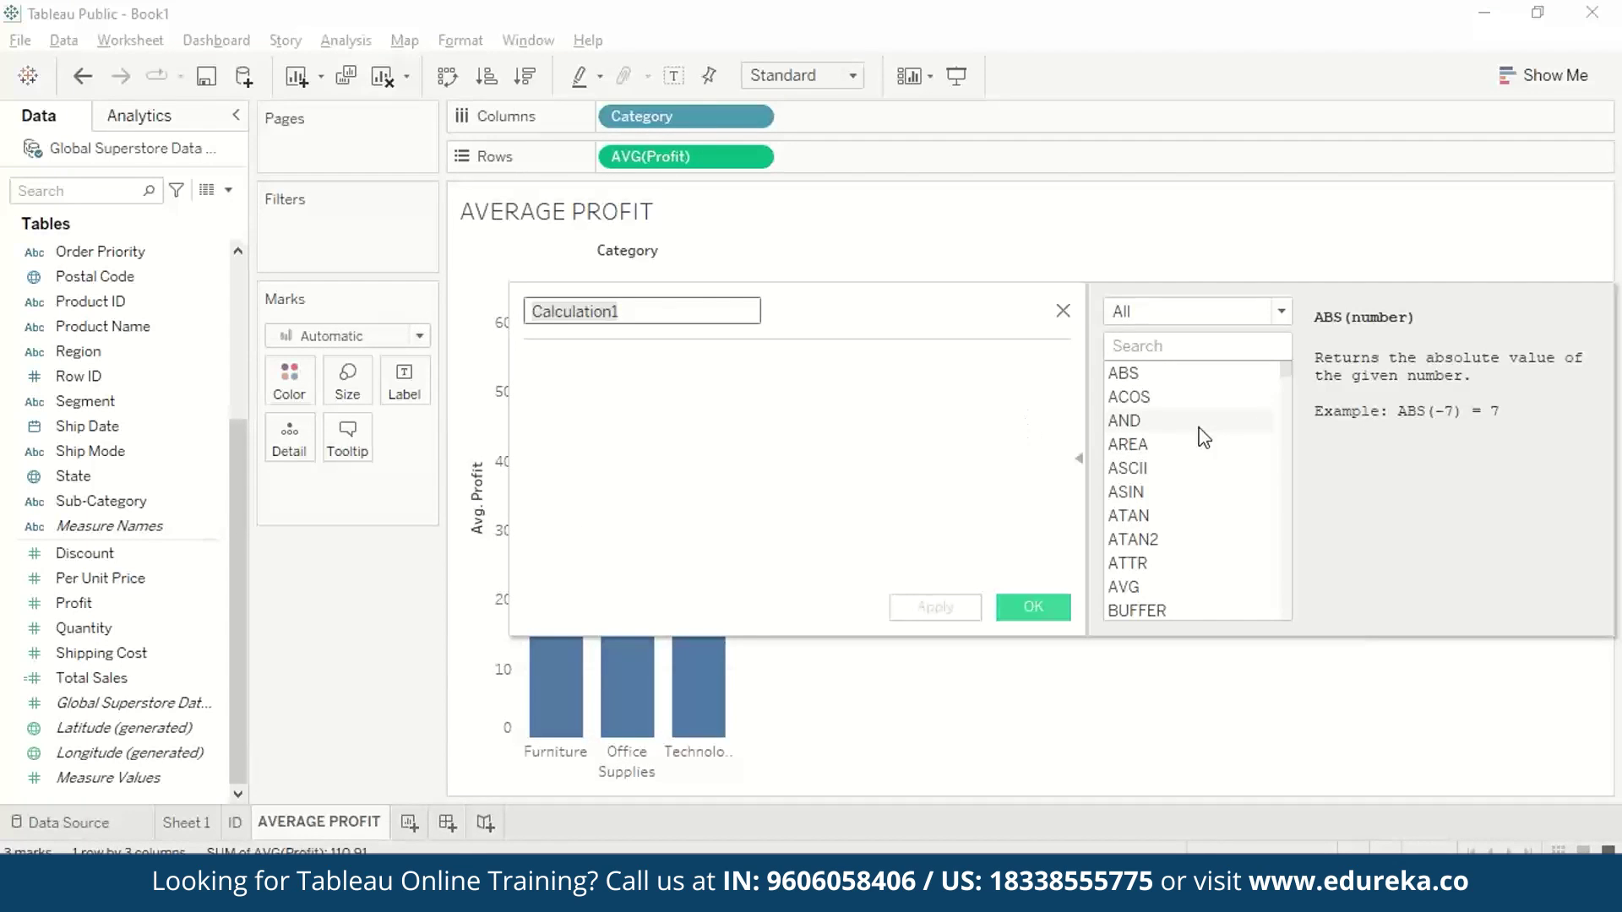
- Filter the function list to Aggregate and read the AVG, COLLECT and COUNT descriptions
scroll(1205, 507, down, 3)
scroll(1204, 509, up, 3)
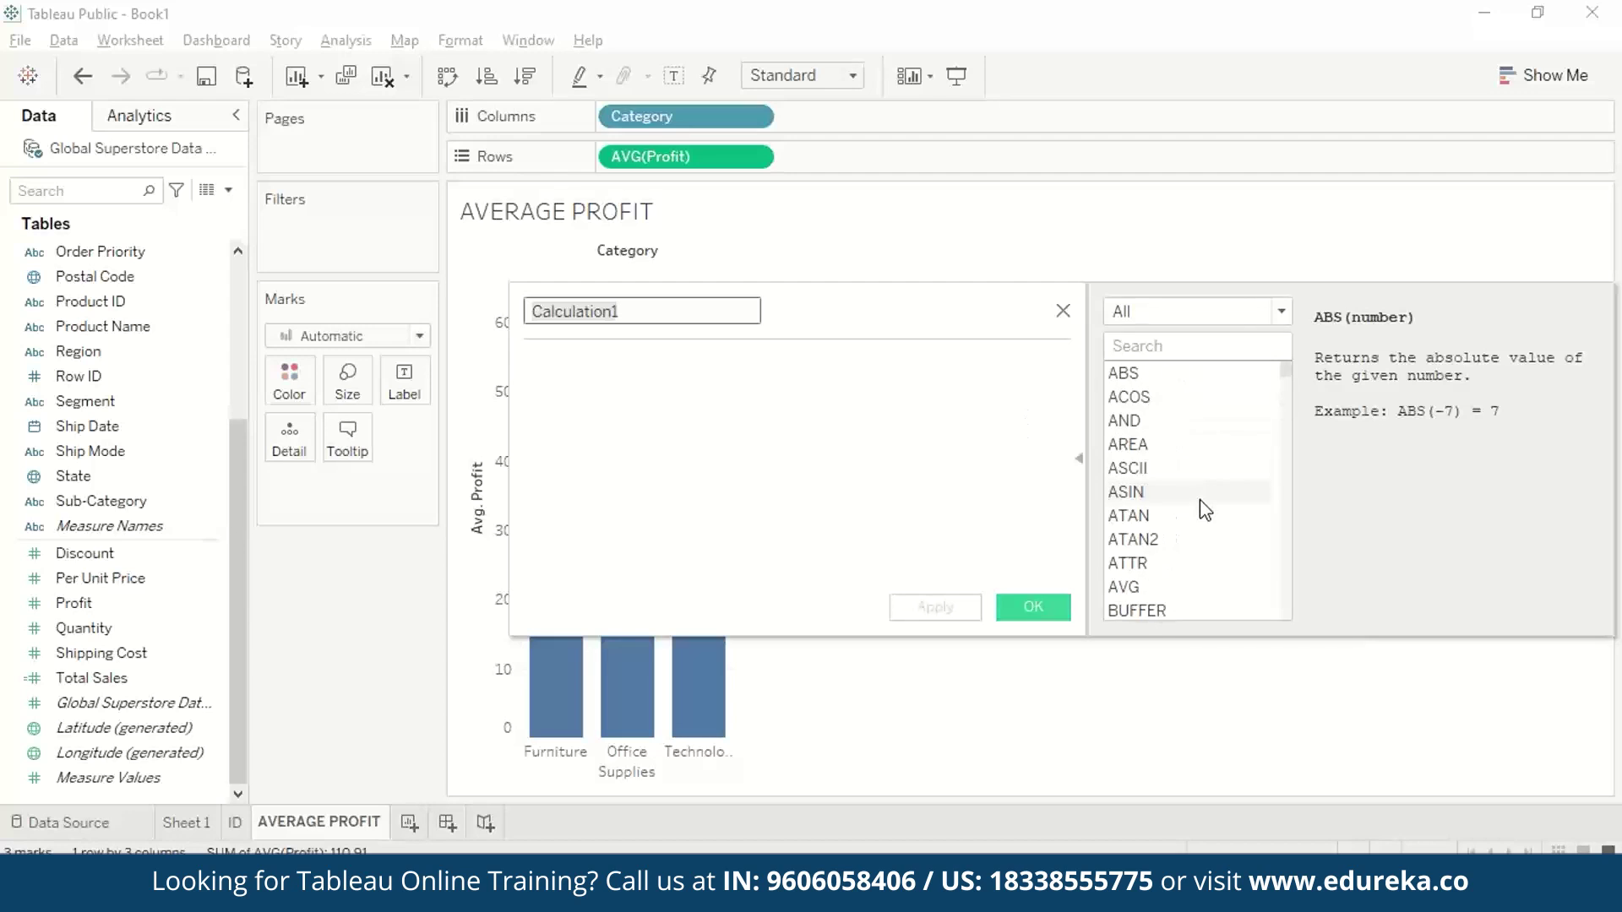
click(1278, 314)
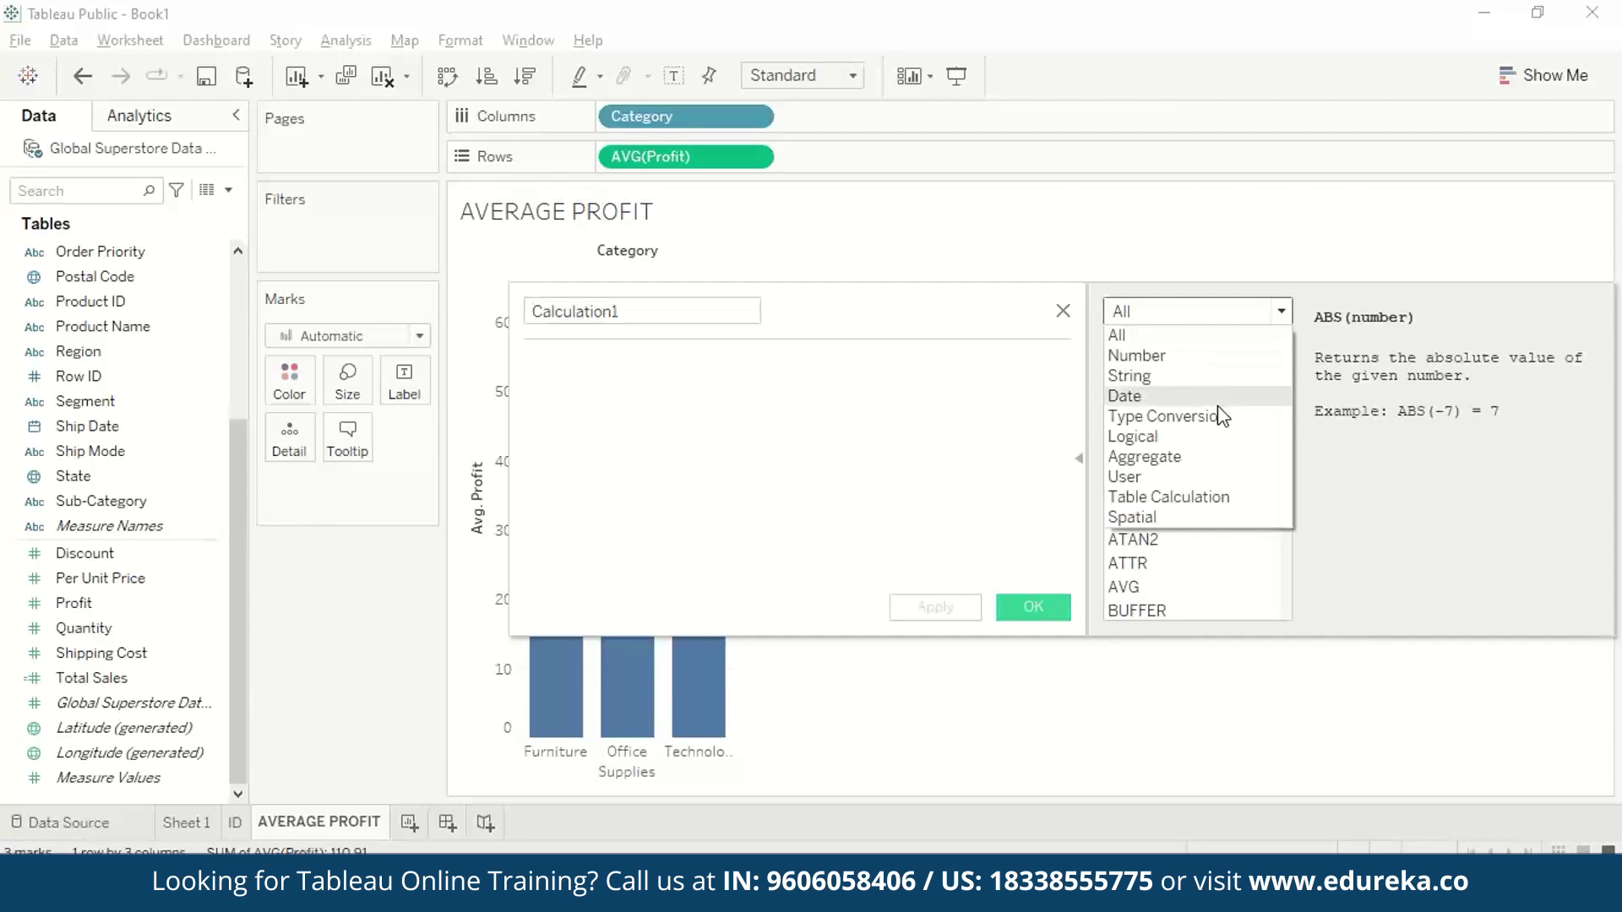
click(1215, 457)
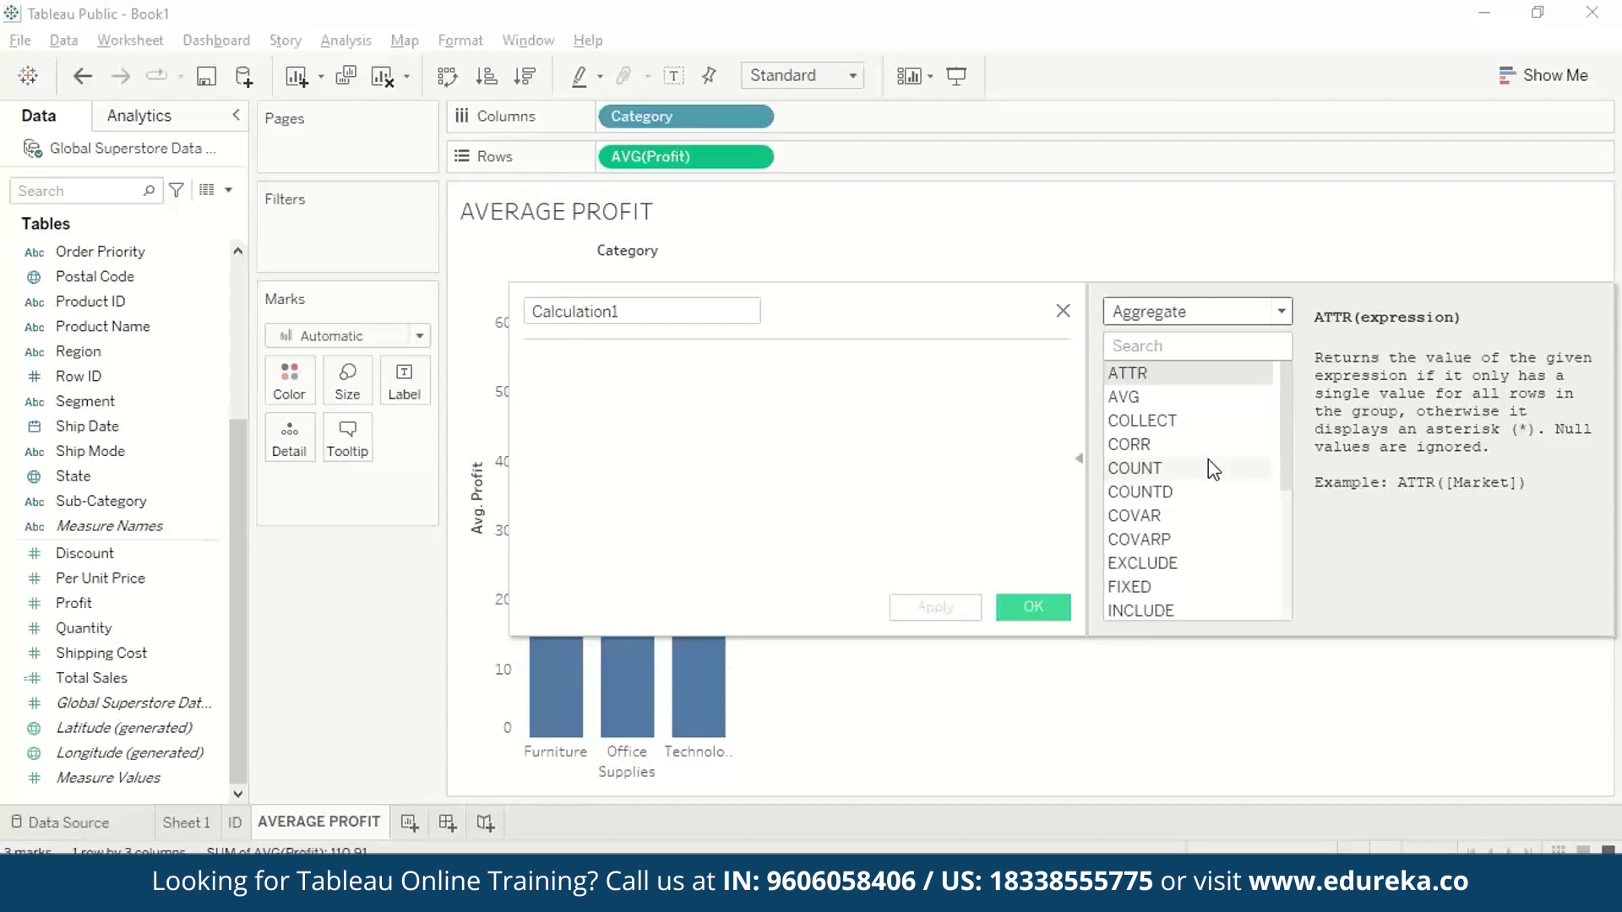
click(1173, 398)
click(1175, 421)
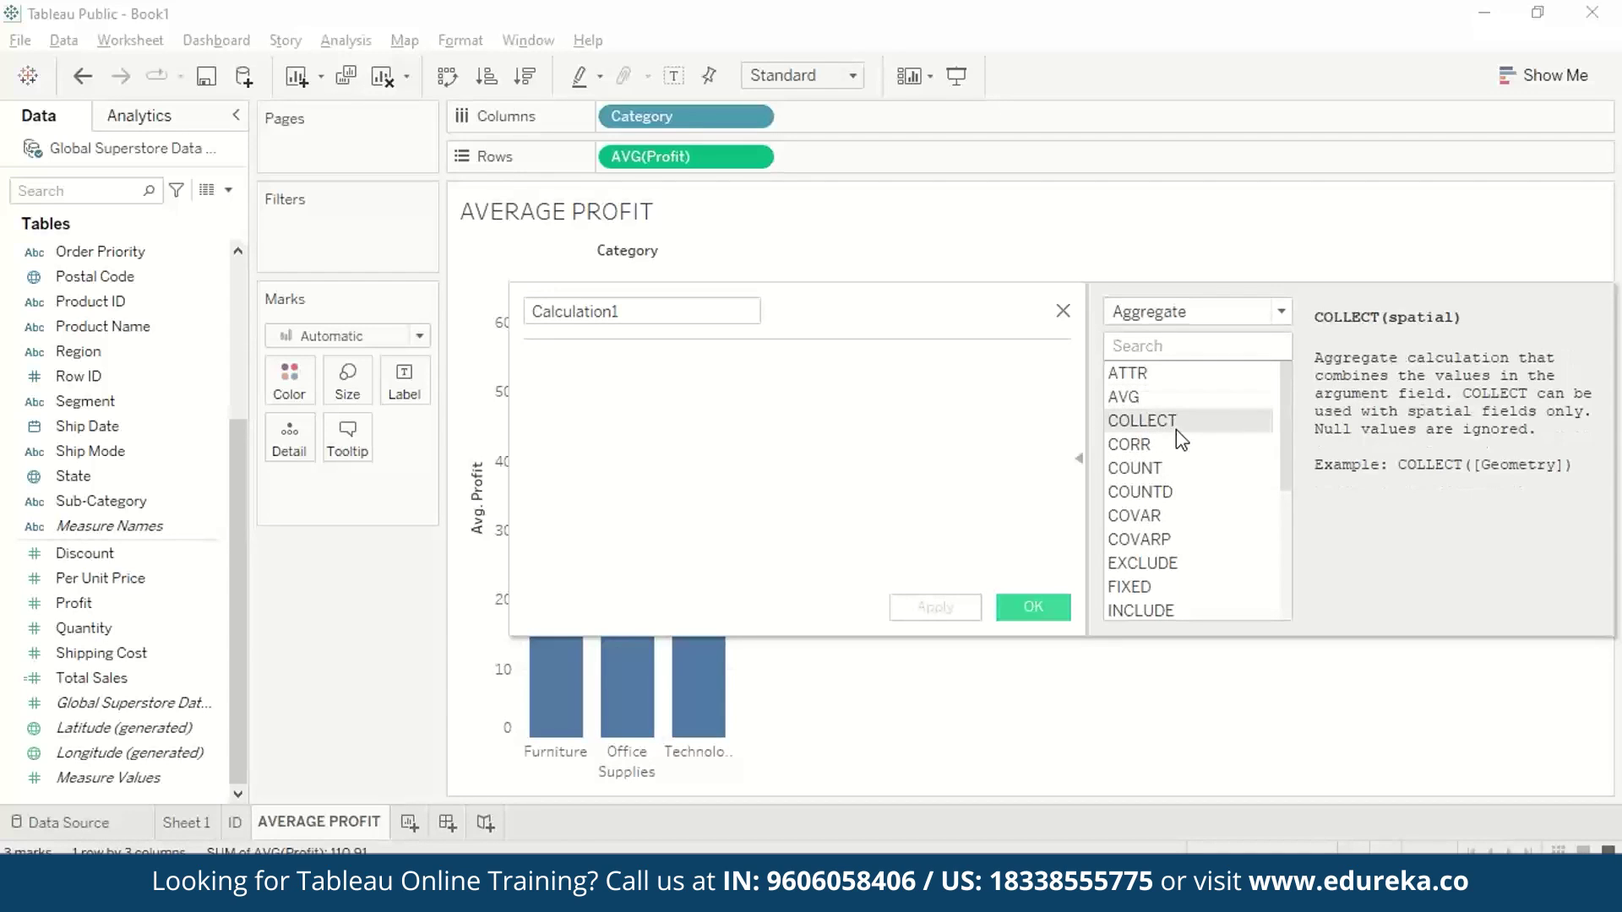
click(1180, 473)
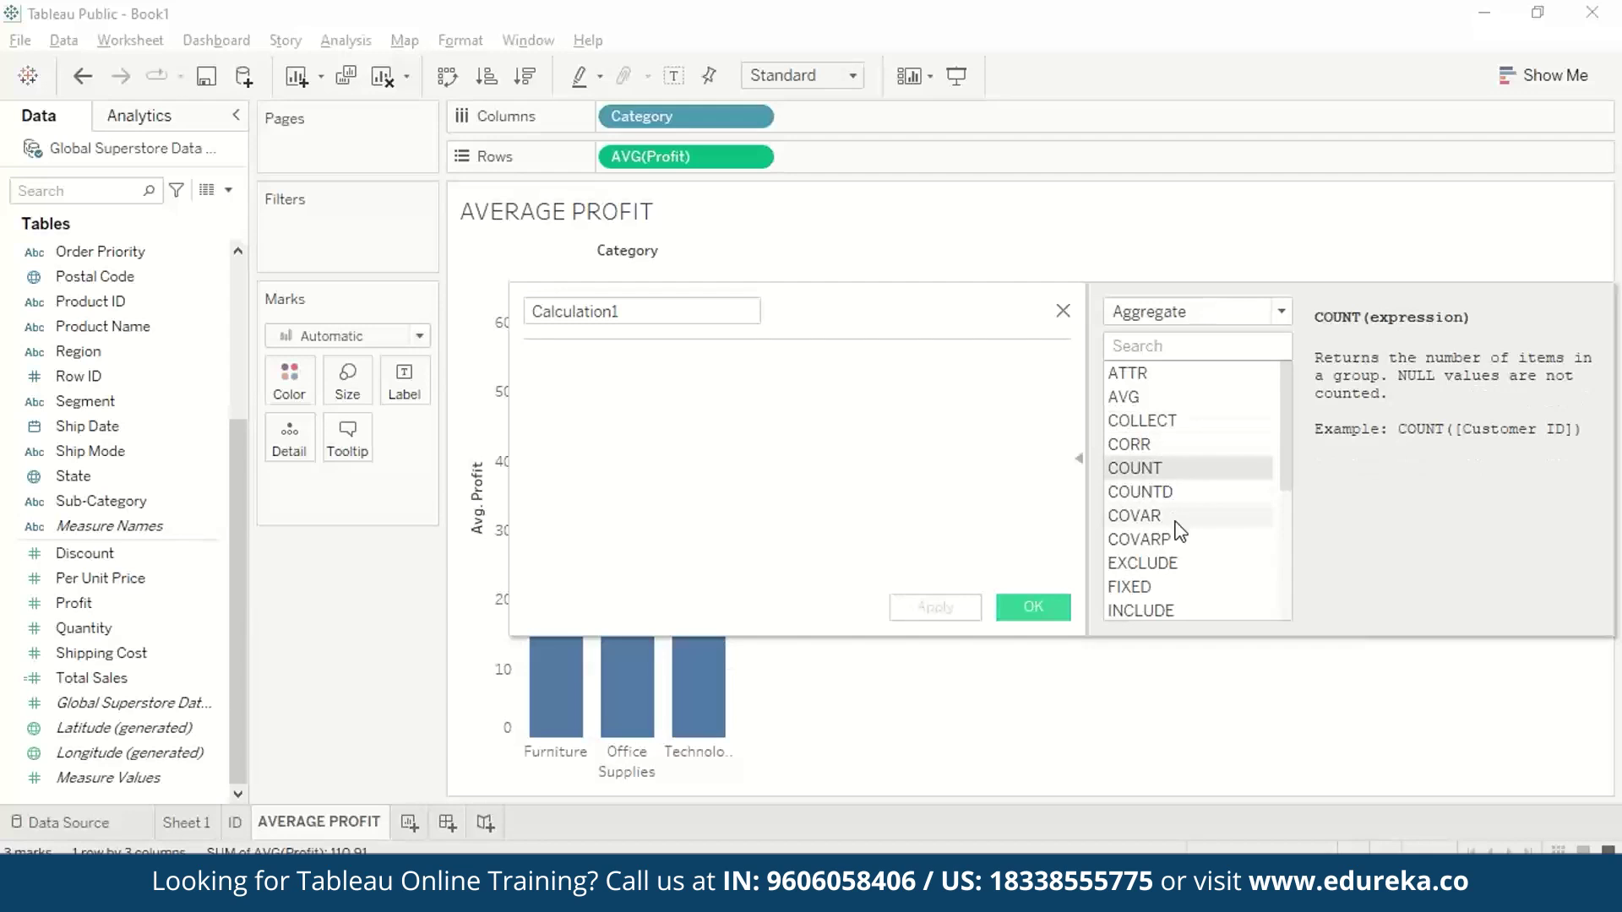
scroll(1180, 530, down, 1)
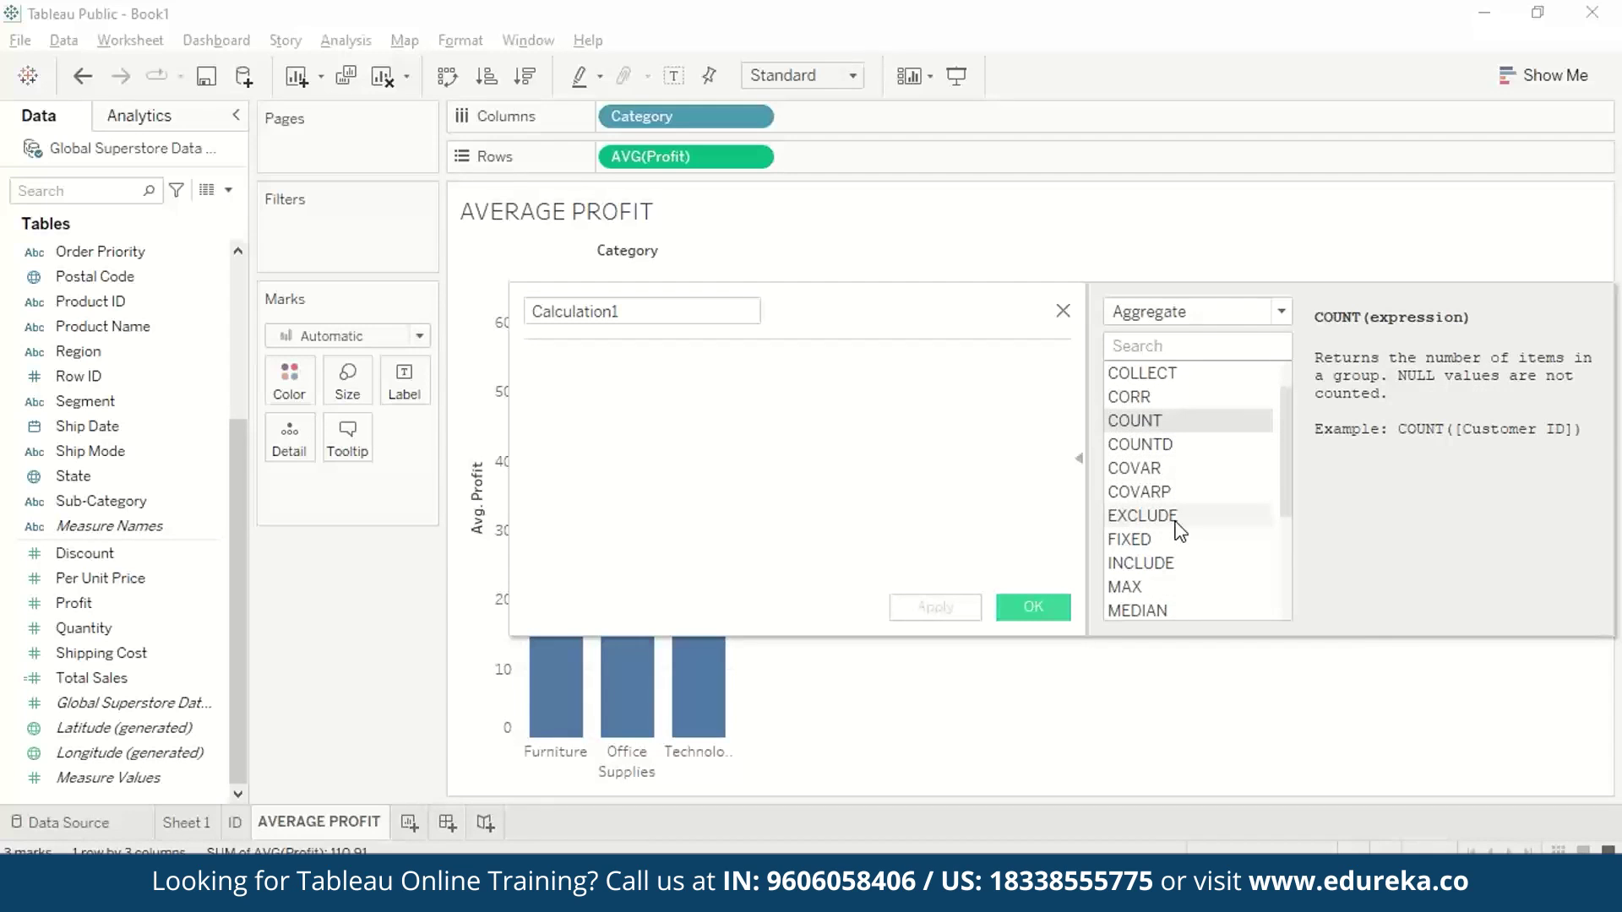
- Switch the function list to Date functions, then to Logical functions
click(1197, 310)
click(1200, 385)
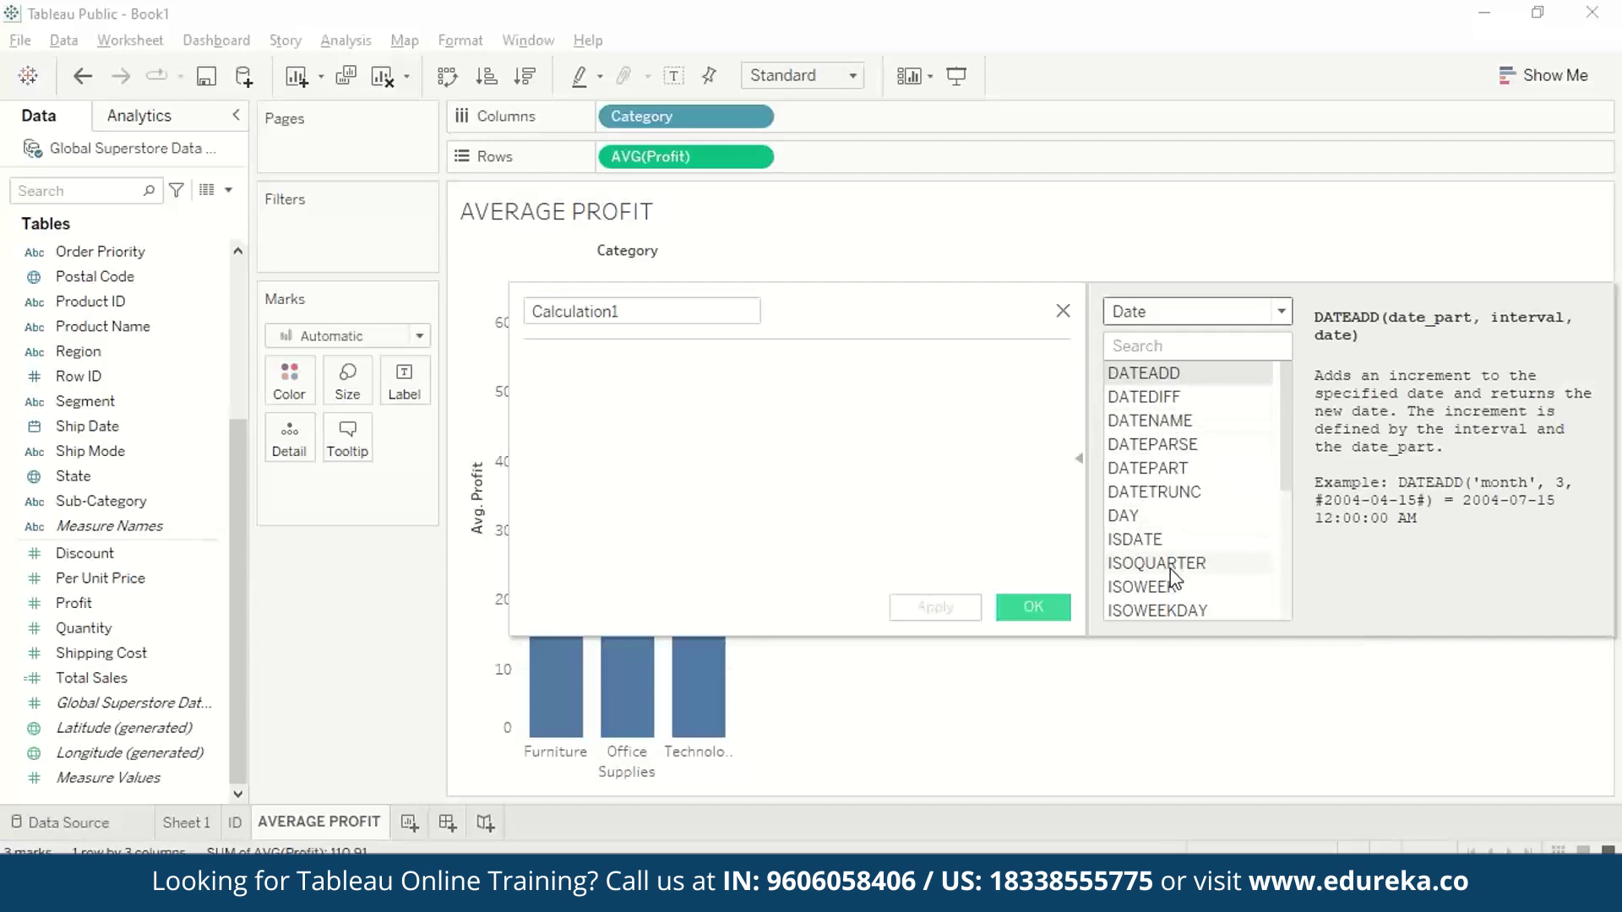
key(l)
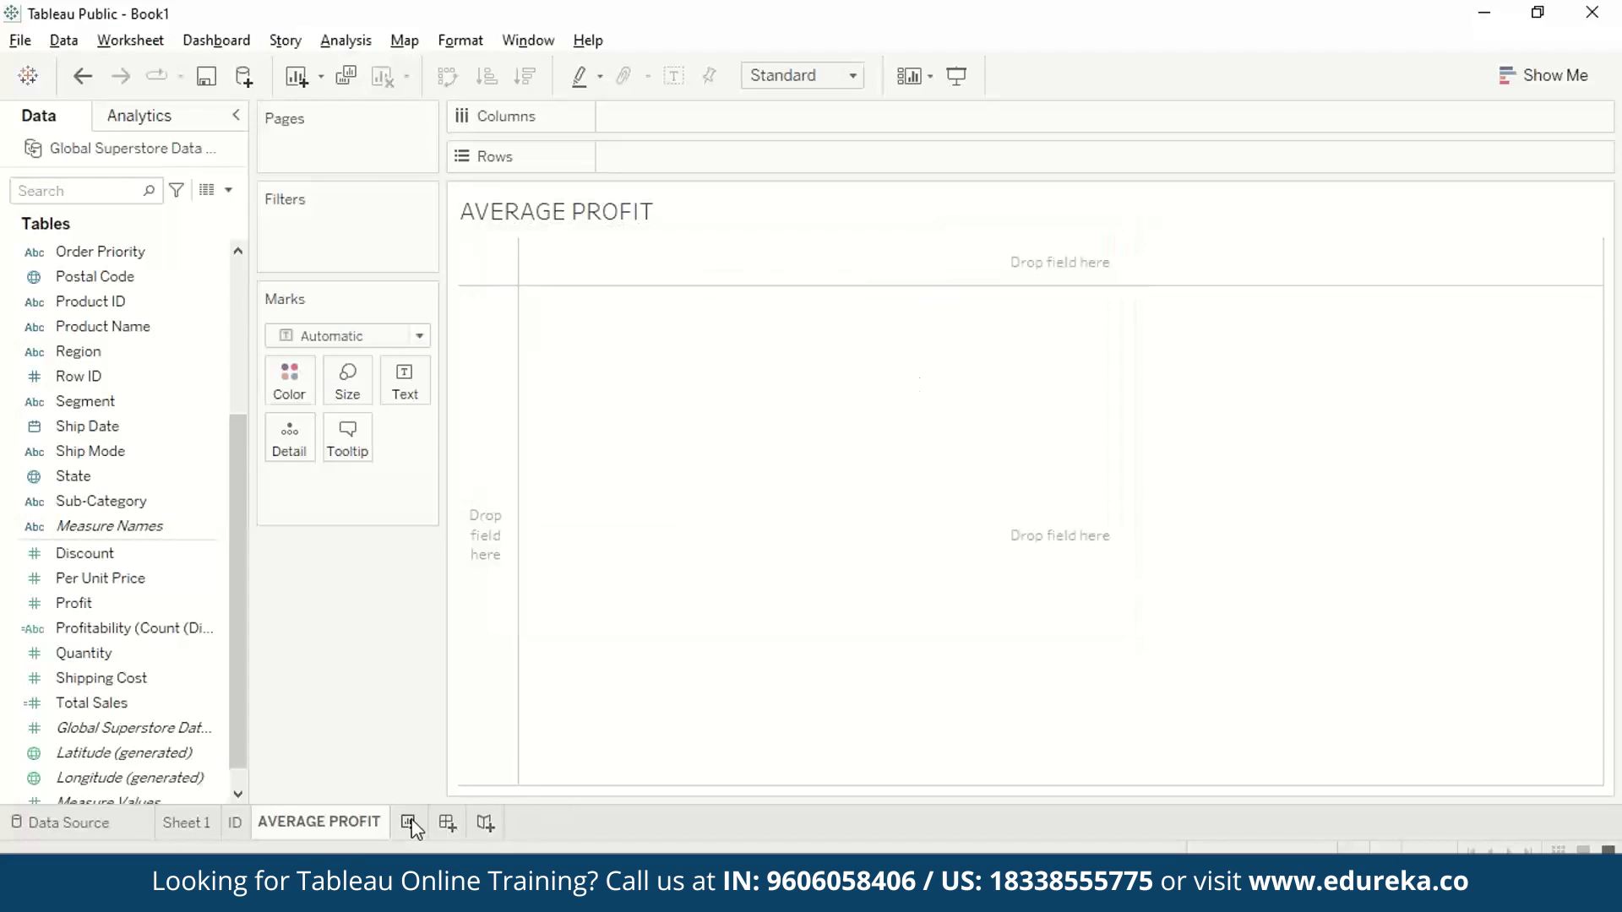
- Add a new worksheet named Profitability
click(409, 822)
double_click(412, 819)
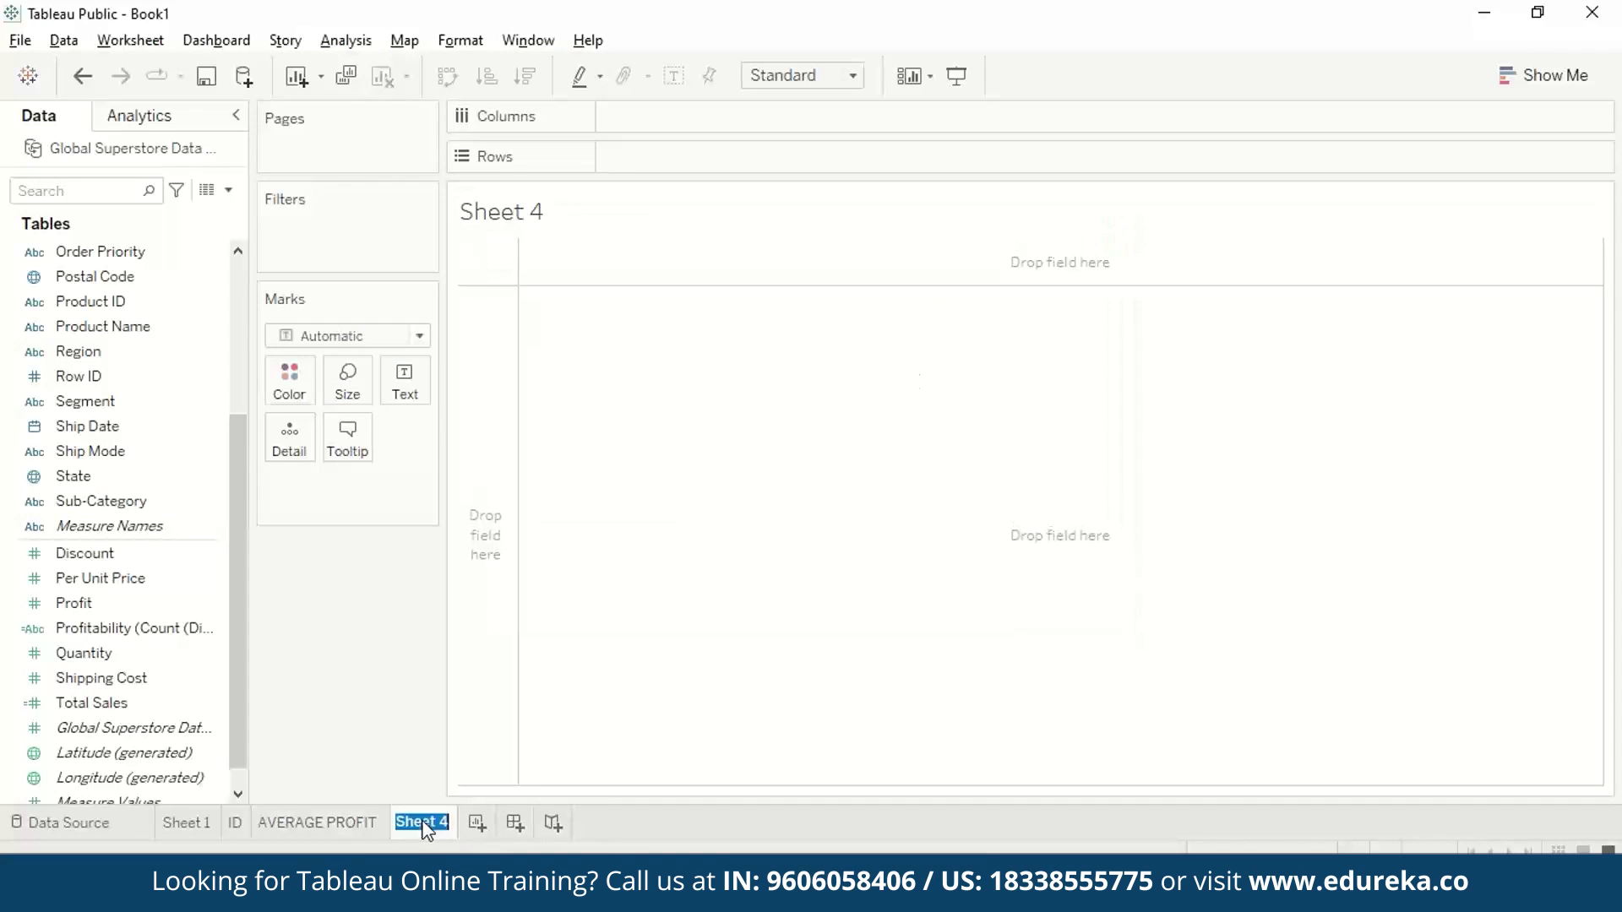
text(Profitability)
key(Return)
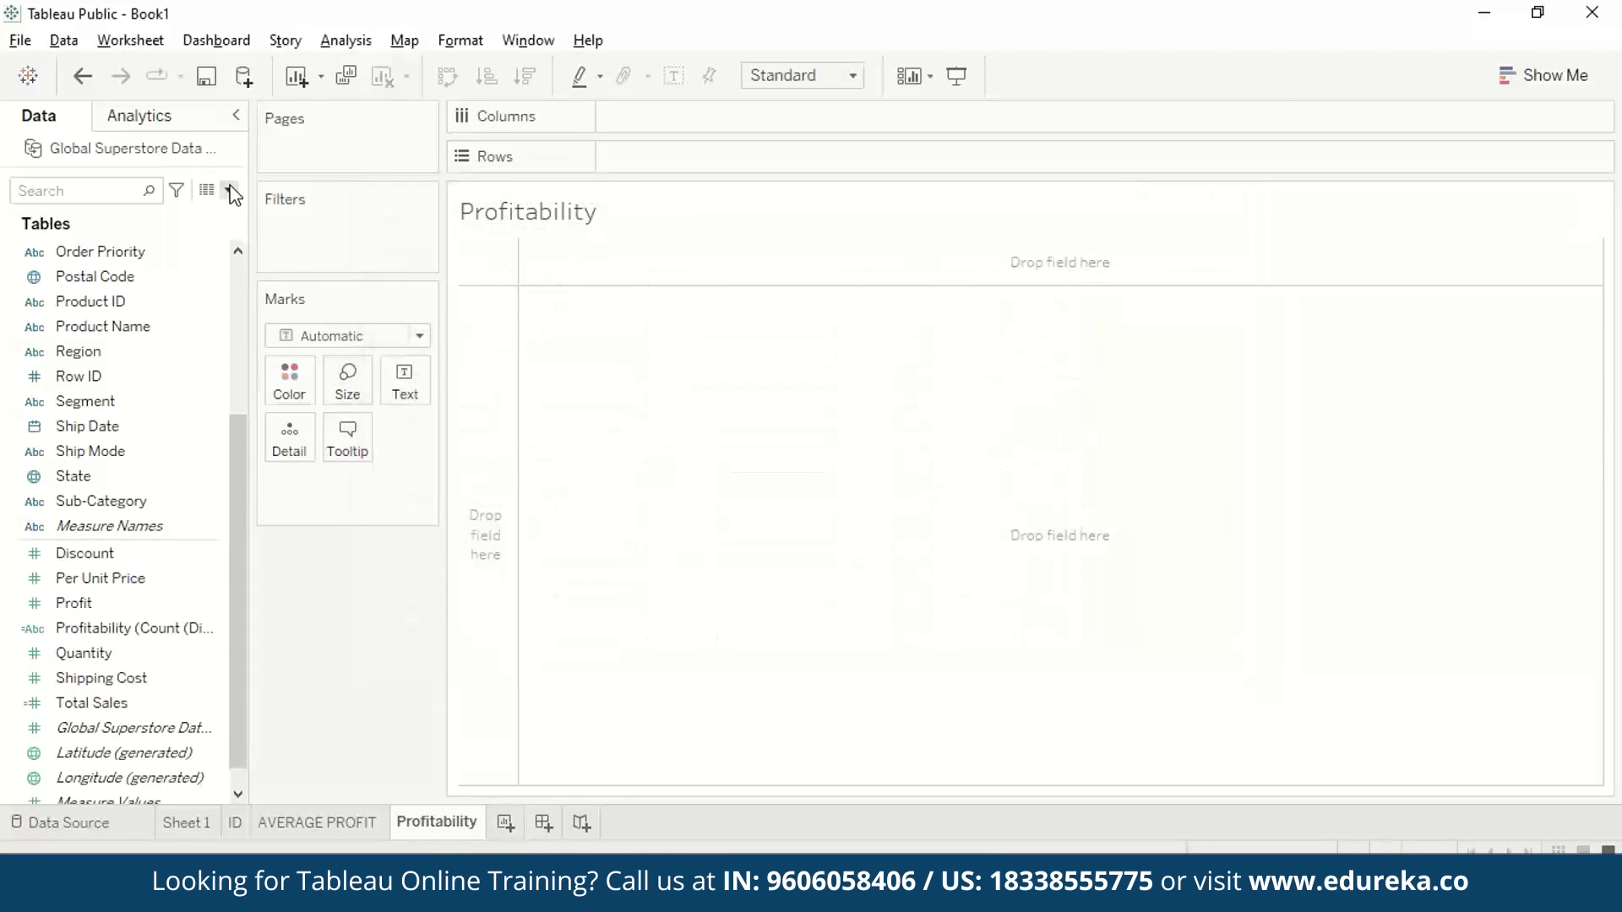
- Start a Profitable? calculated field with the condition [Profit]>0
click(228, 189)
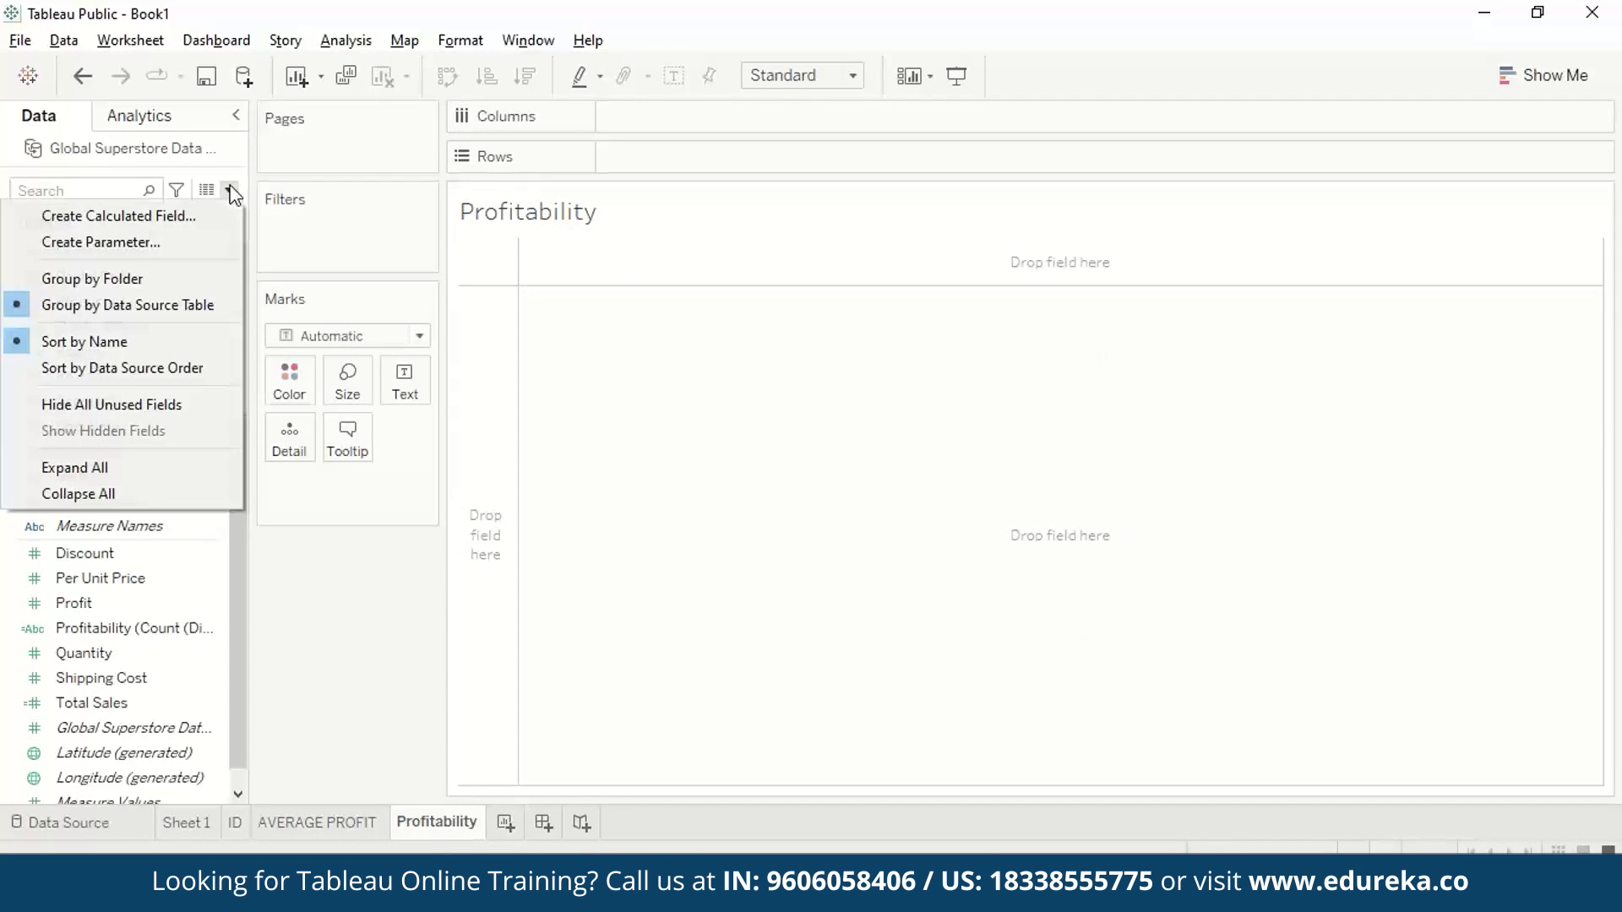
click(179, 205)
text(Profitabl)
click(601, 387)
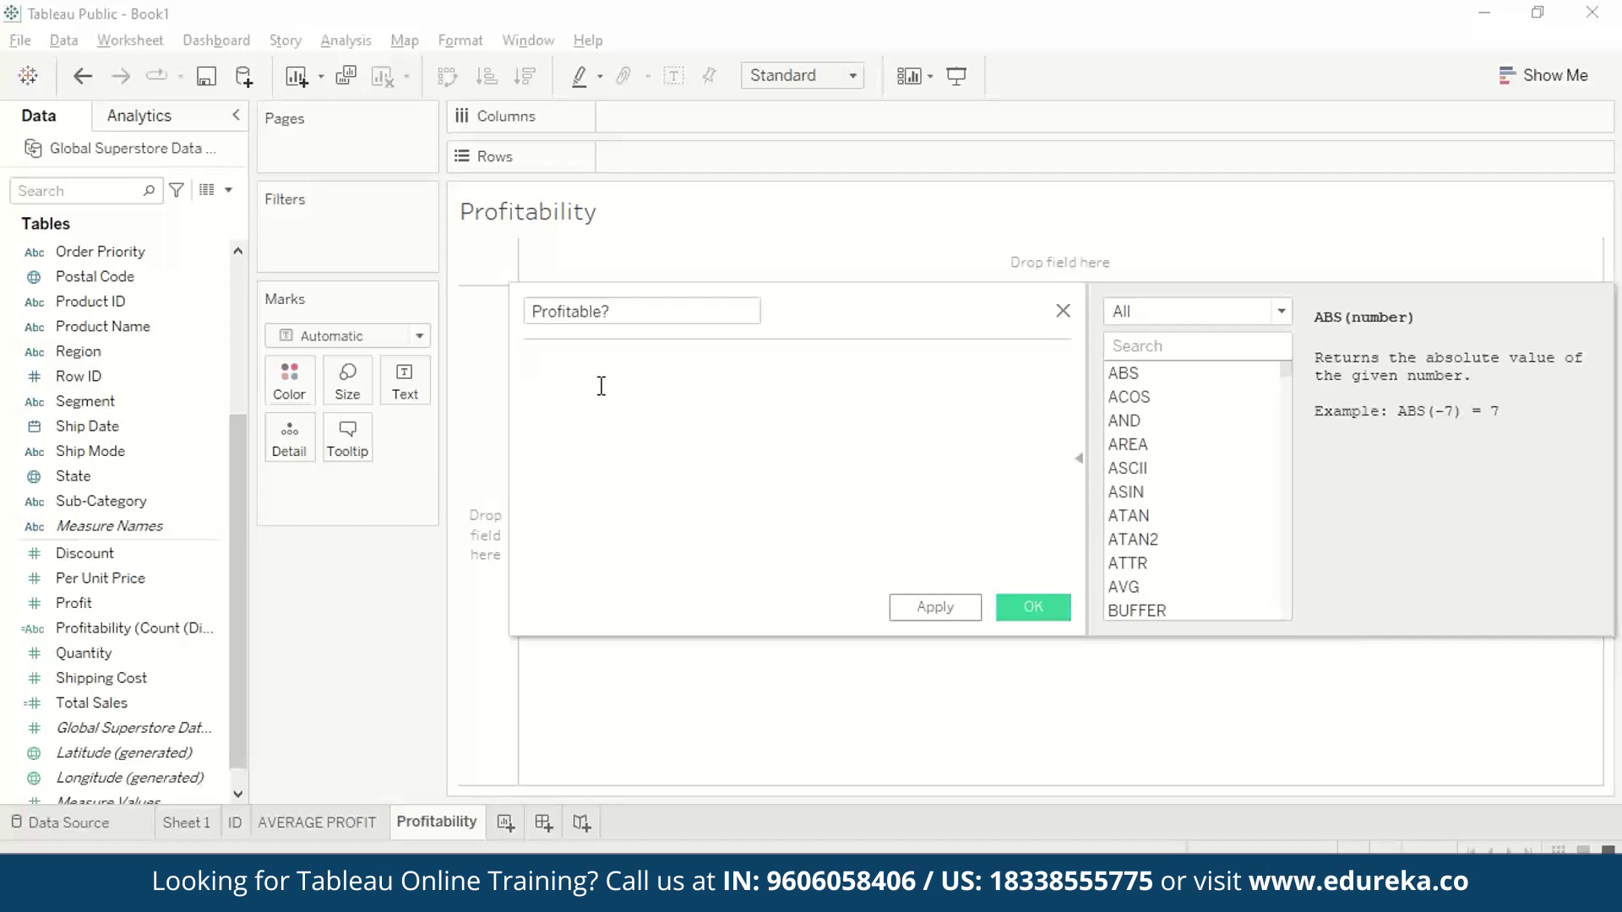
text(Prof)
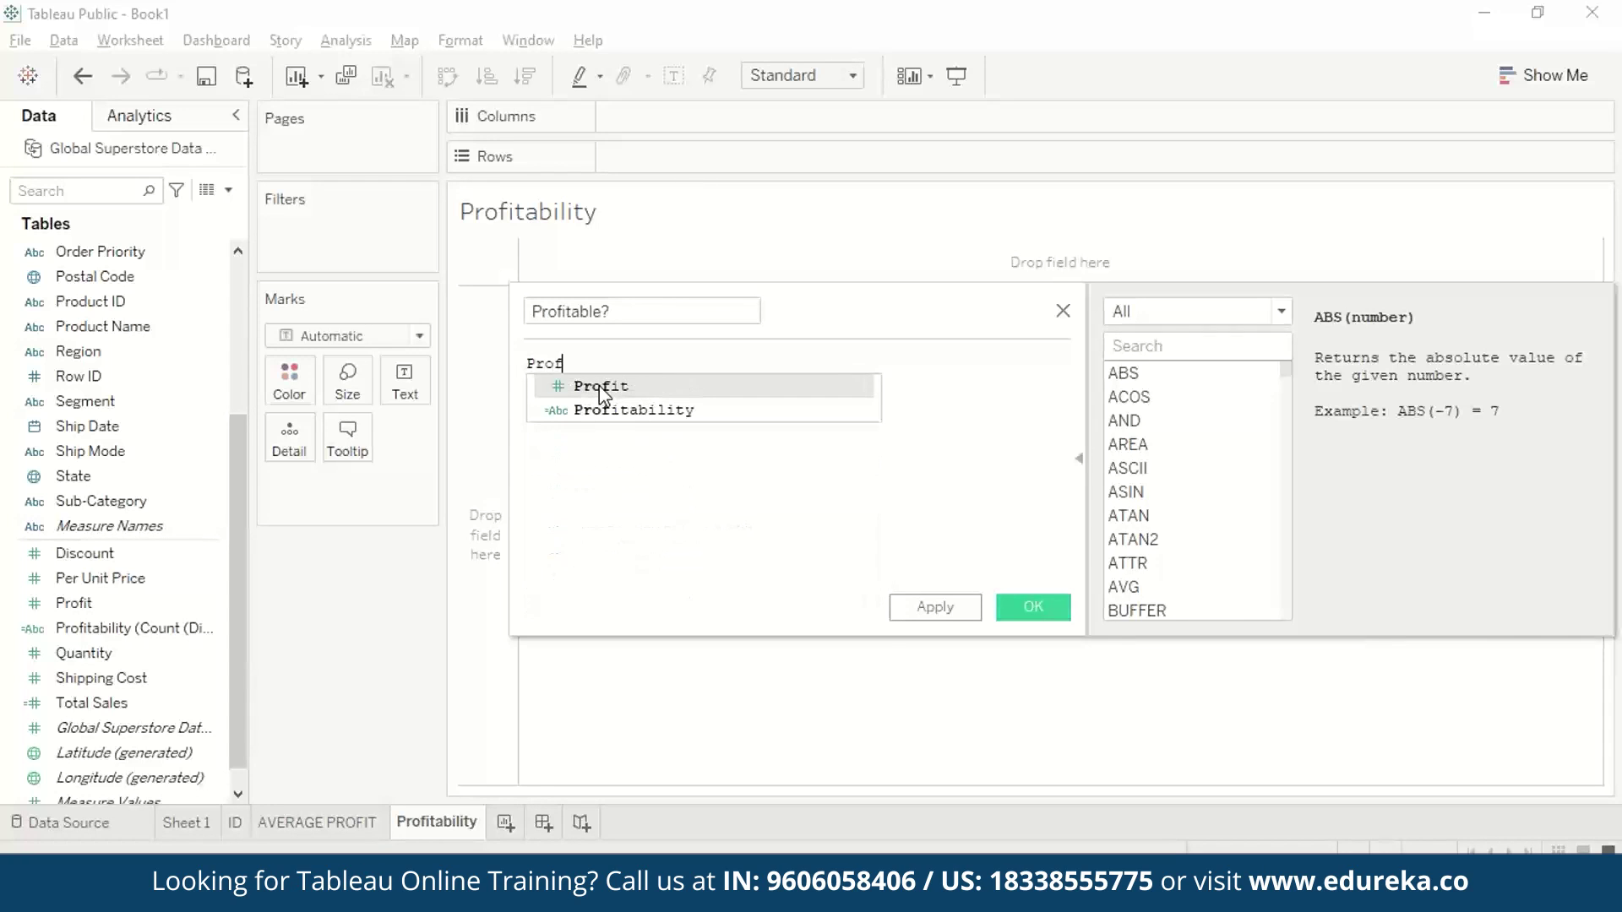
key(Return)
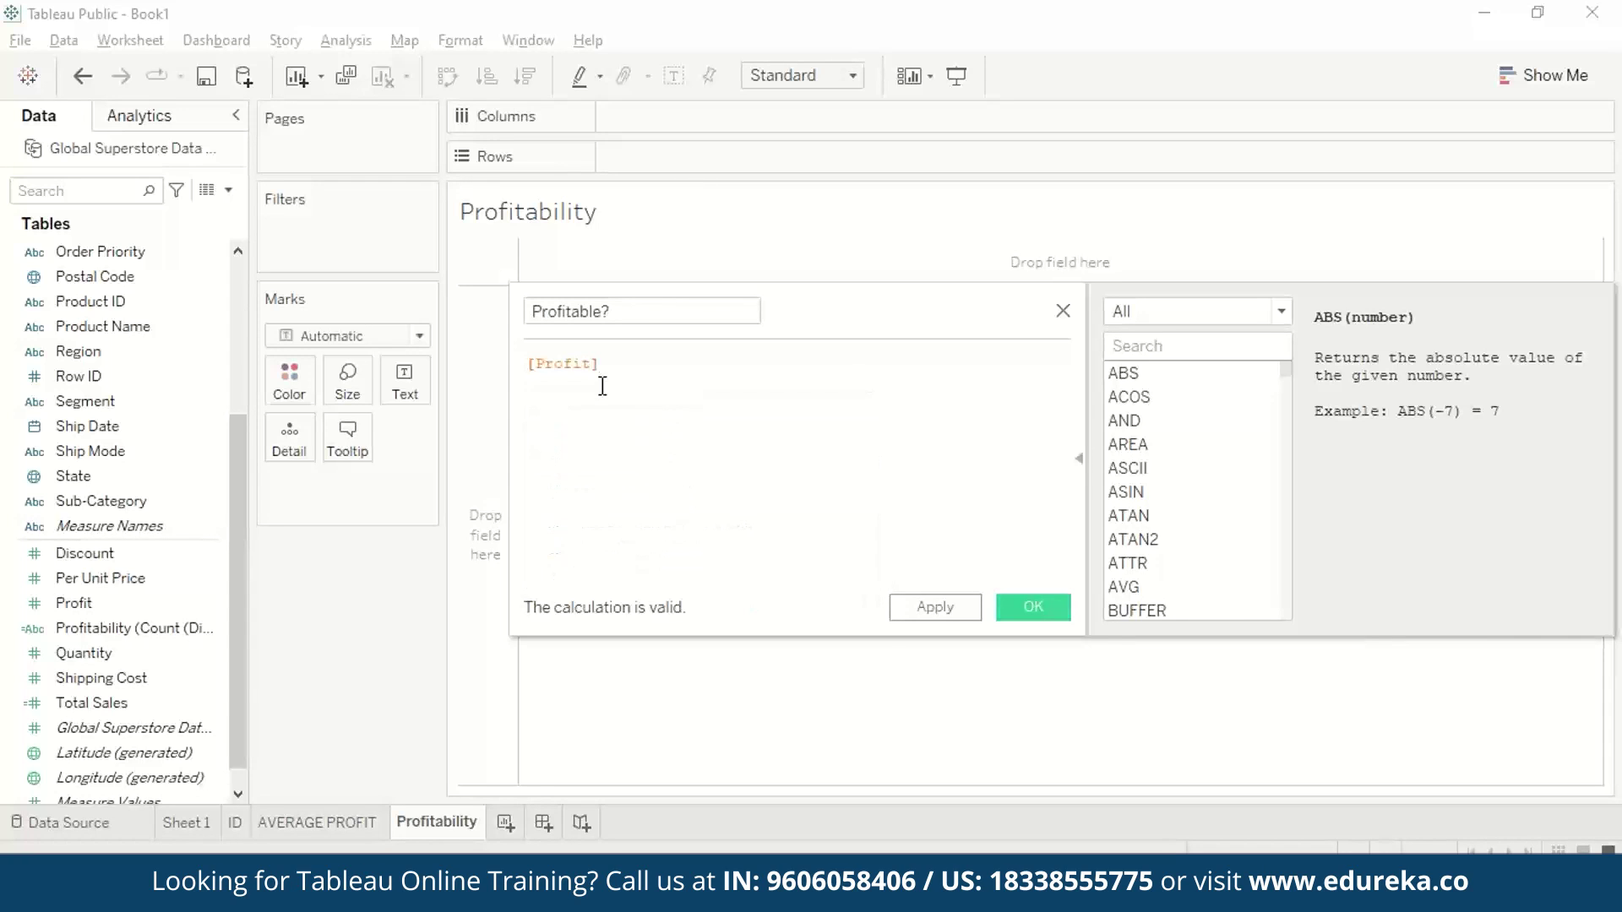
text(>0)
- Complete the formula as IF [Profit]>0 THEN "Profitable" ELSE "Not Profitable" END
click(529, 363)
text(IF)
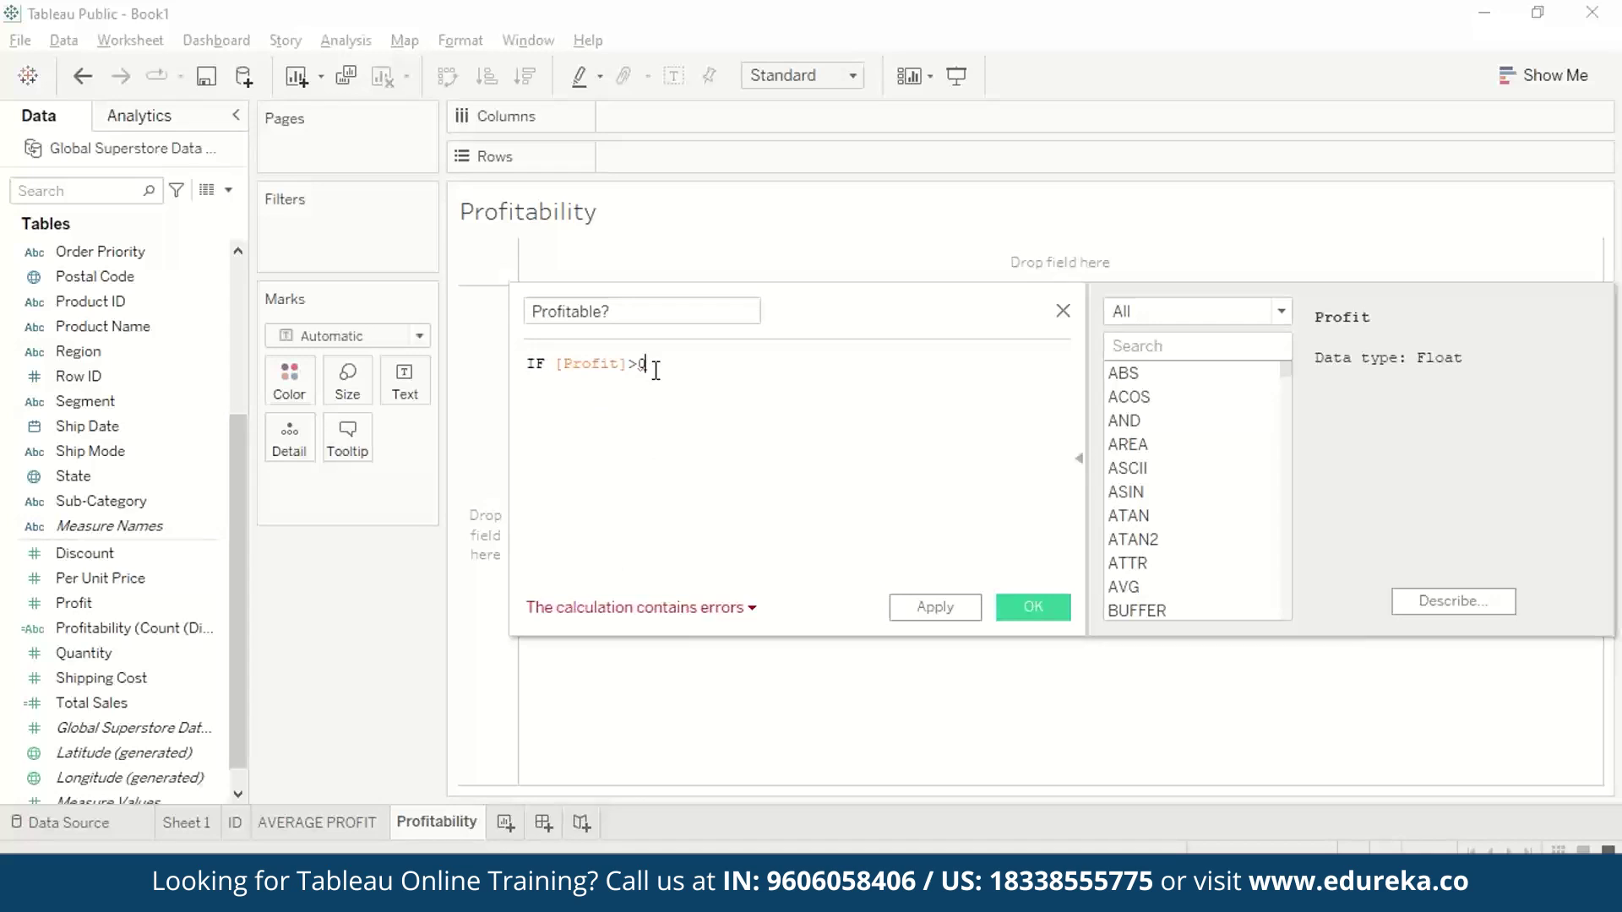
key(Return)
text(THEN "Profitable")
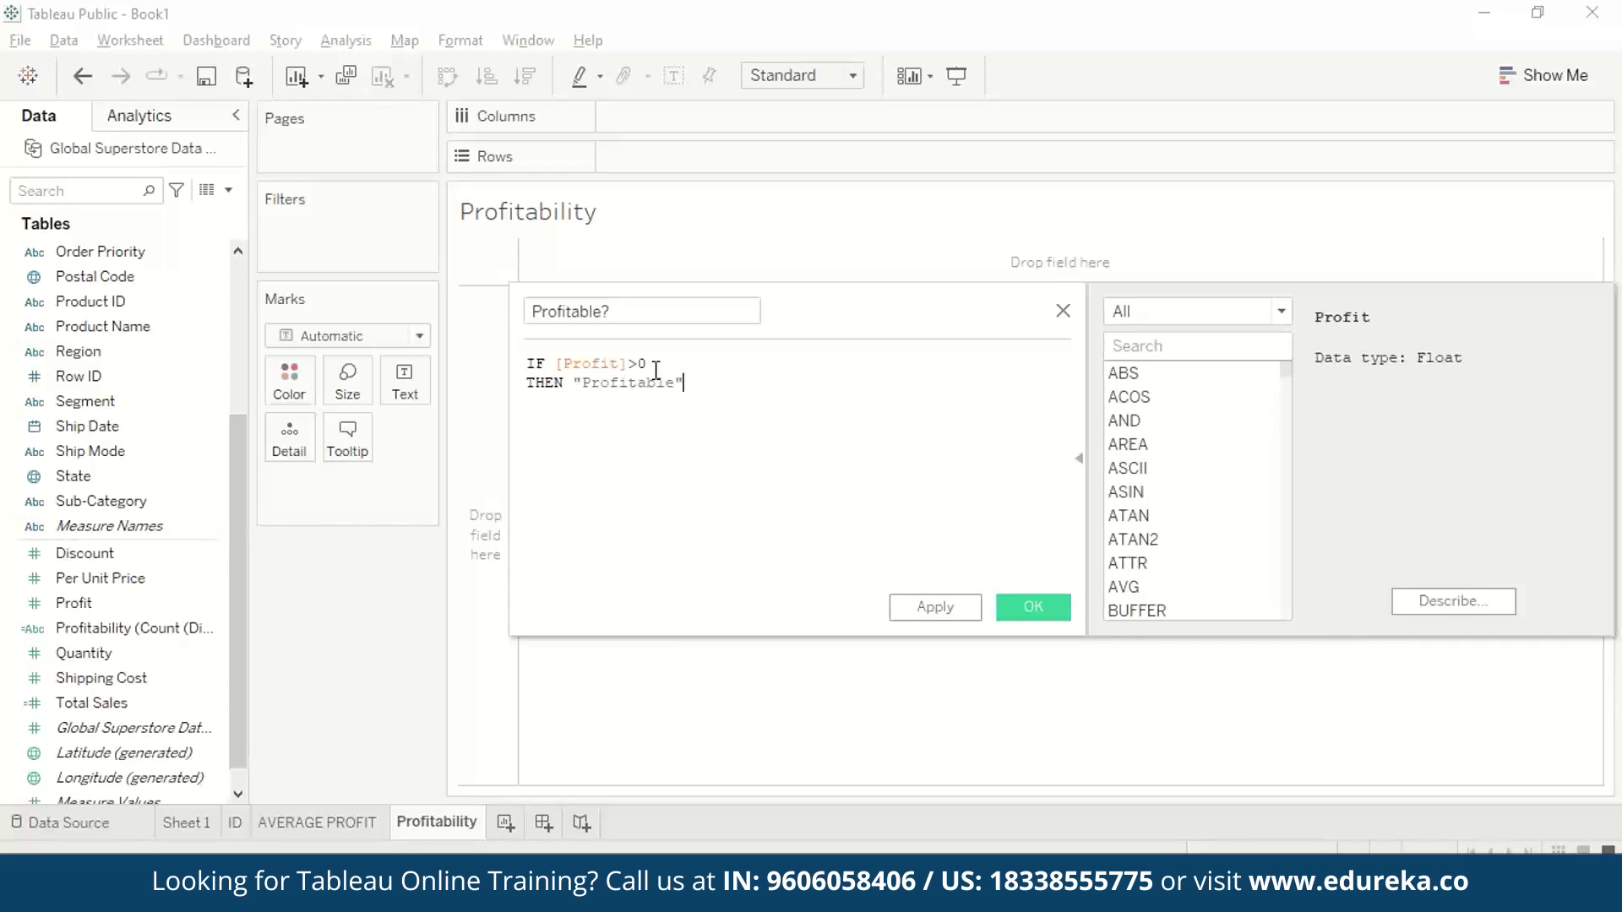
key(Return)
text(ELSE "Not Profitable")
key(Return)
text(END)
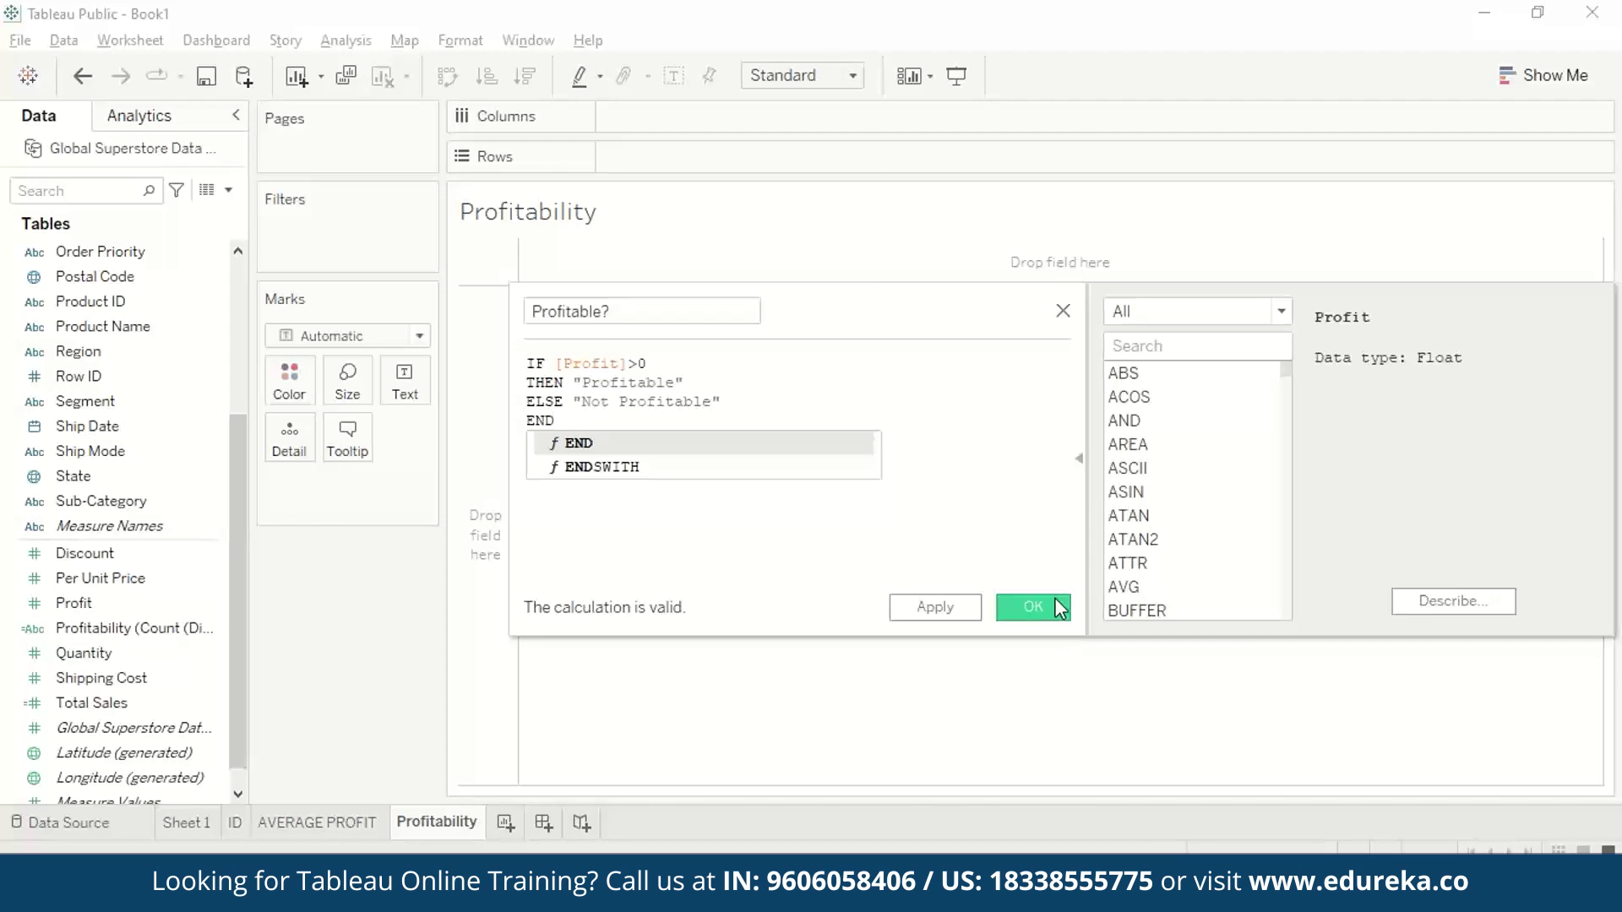
- Save Profitable?, then list all Order IDs on Rows with their Profitable? status beside them
click(1033, 607)
scroll(133, 473, up, 3)
drag(134, 473, 676, 159)
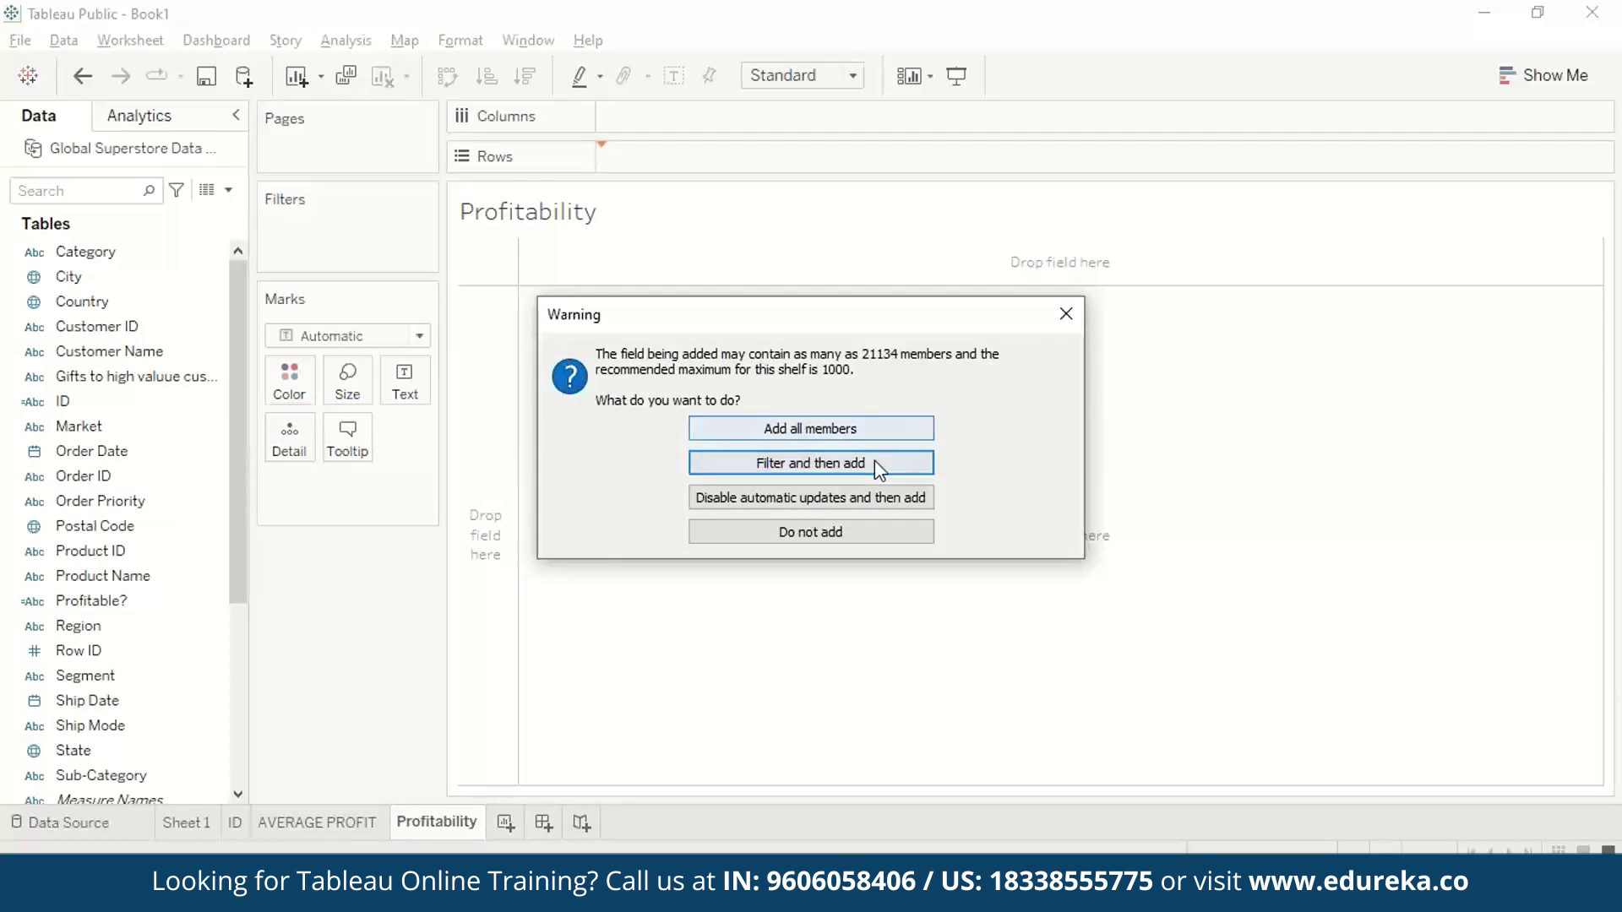
click(869, 428)
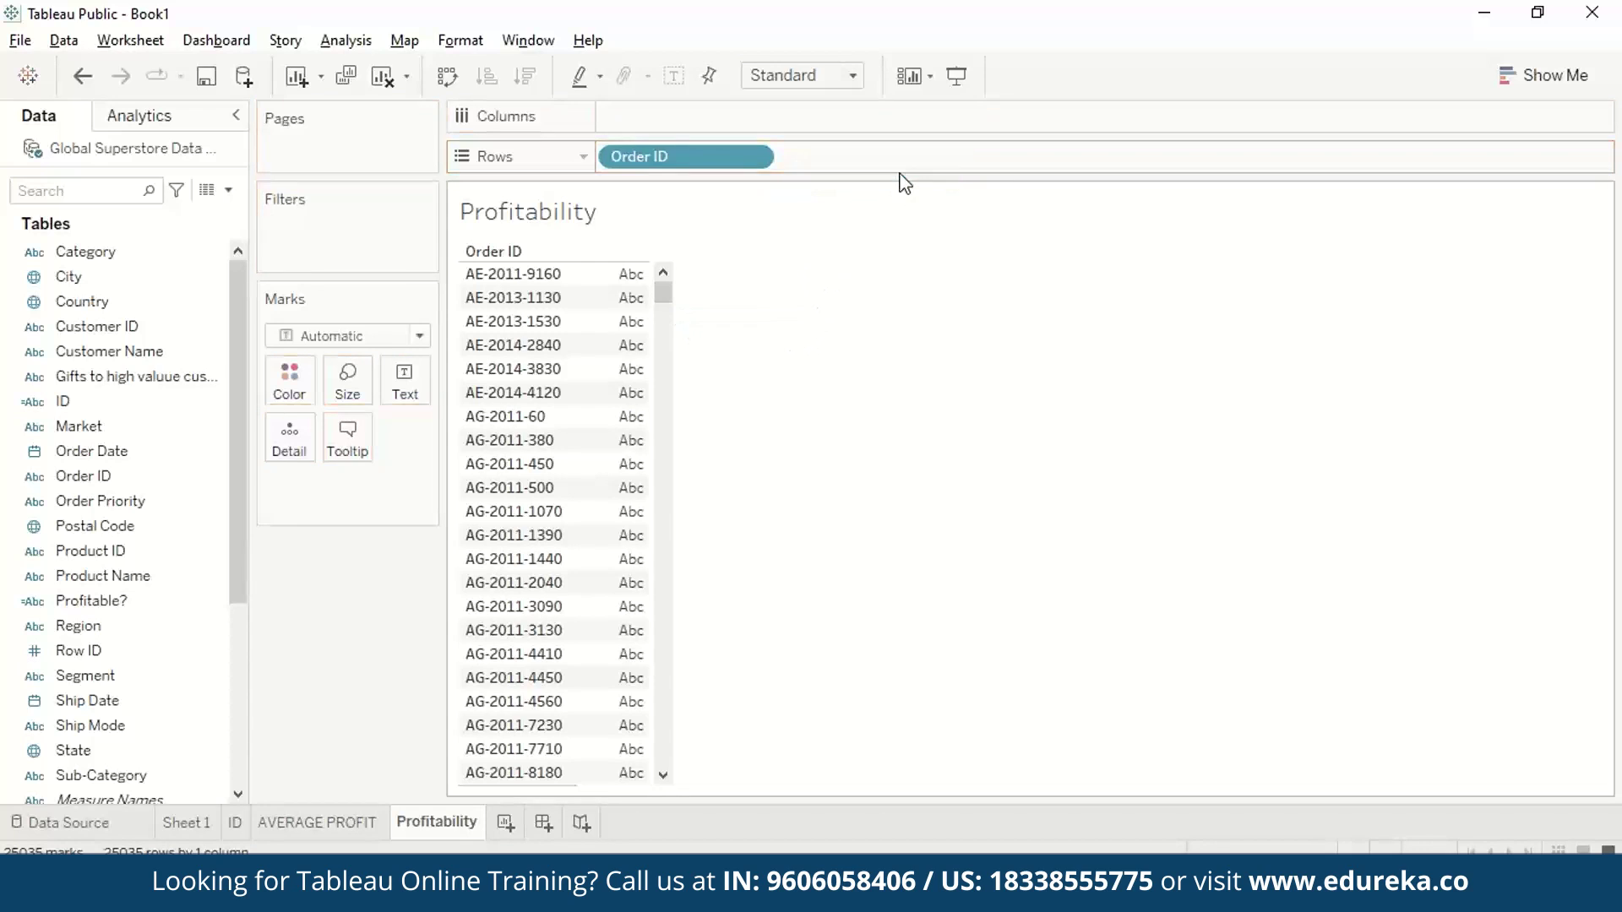
drag(92, 601, 954, 166)
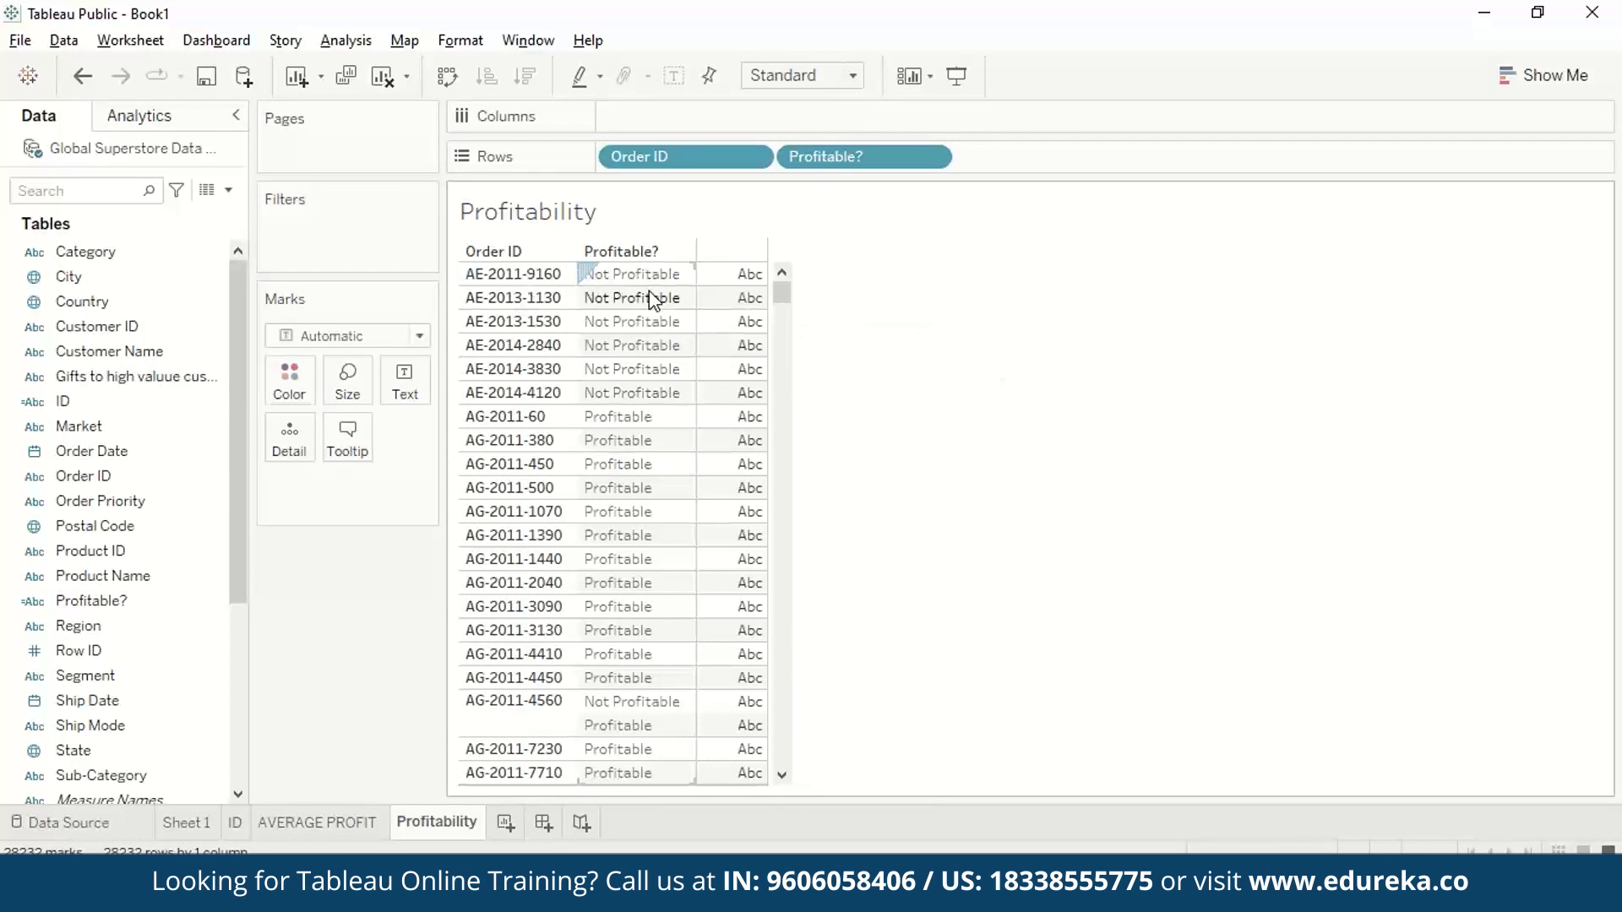
scroll(953, 575, down, 5)
scroll(946, 571, up, 5)
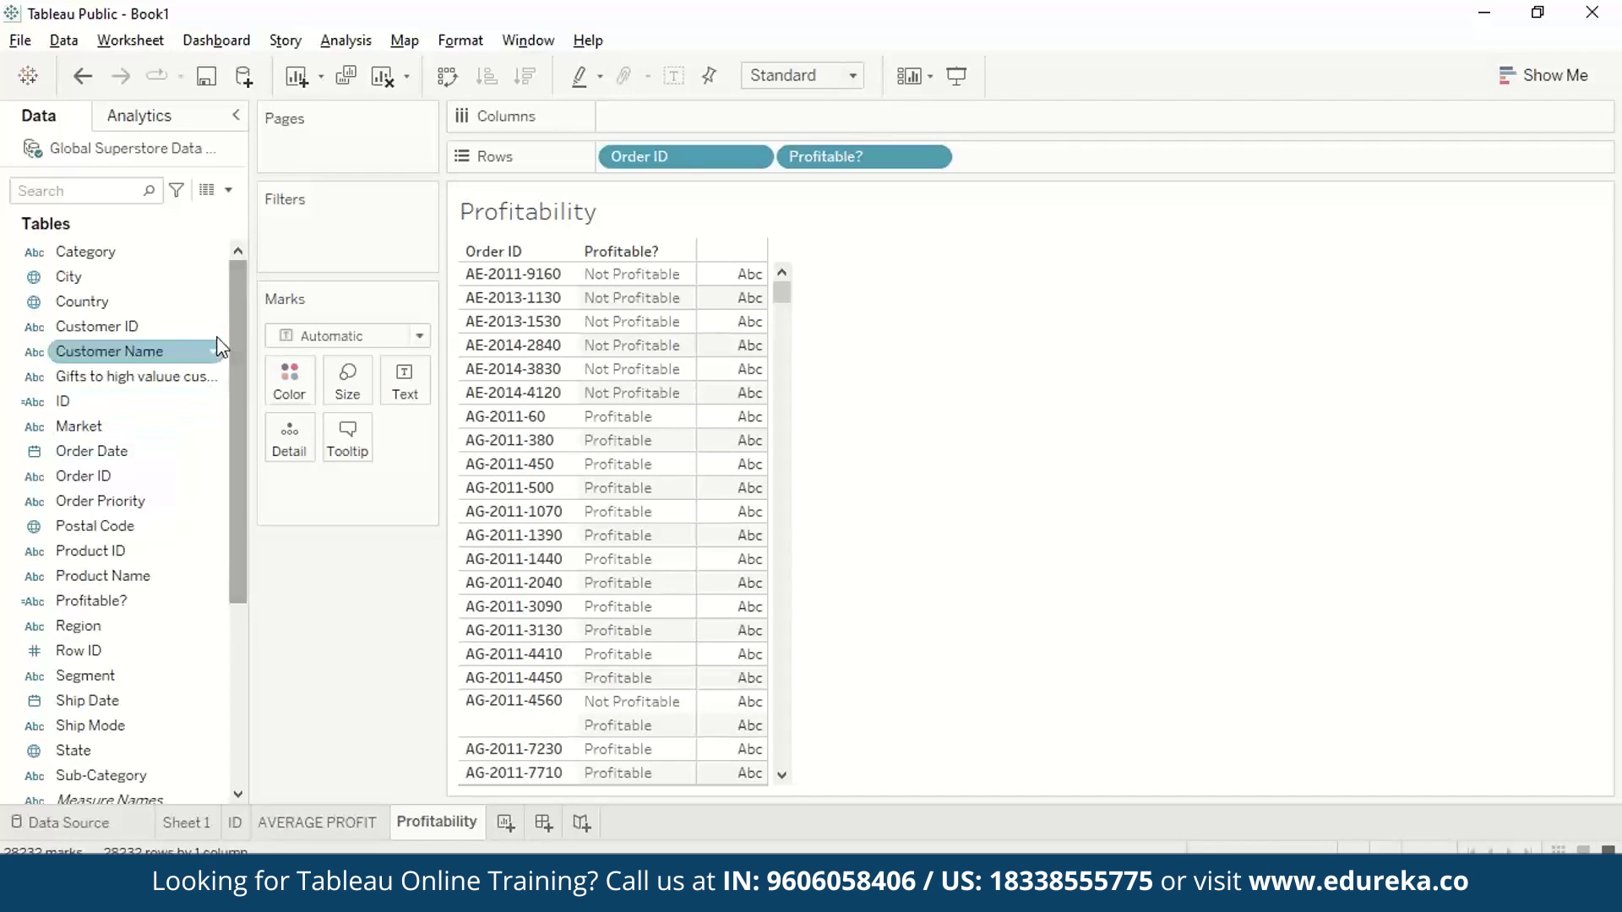